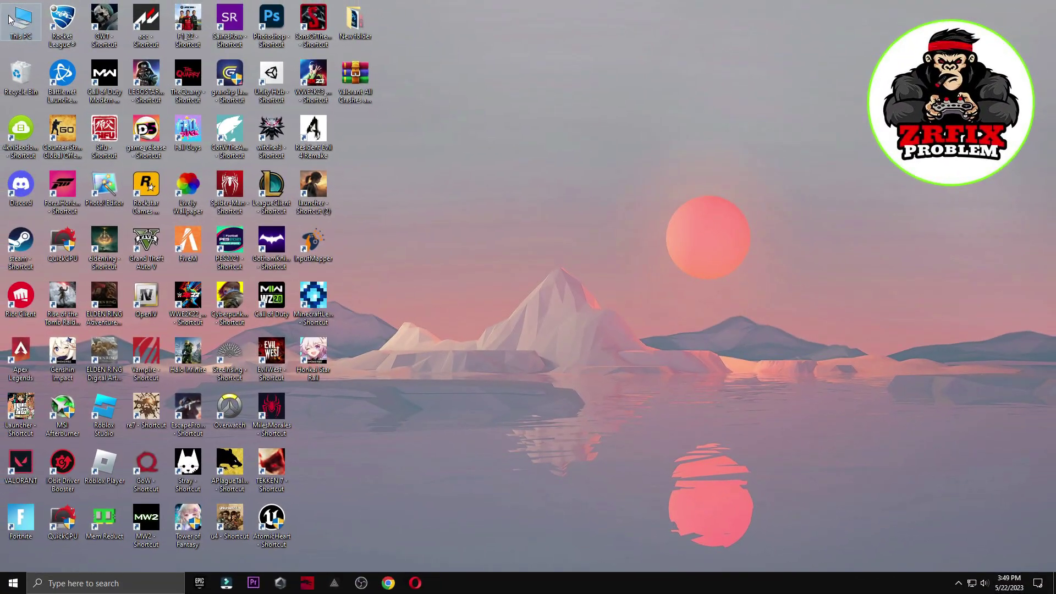
Open the VALORANT executable folder at D:\Riot Games\VALORANT\live\ShooterGame\Binaries\Win64
double_click(9, 20)
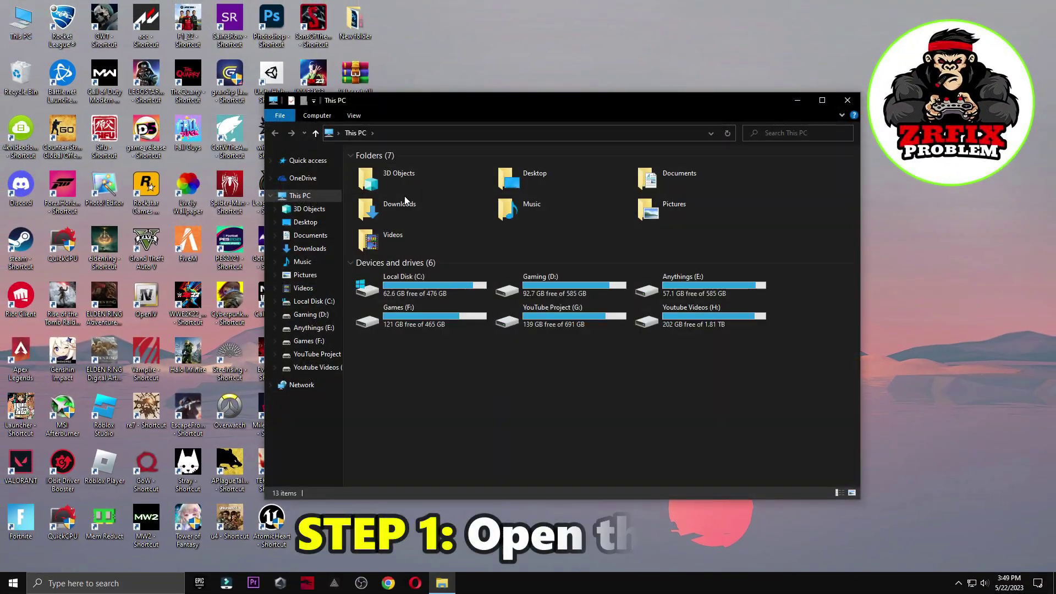
double_click(550, 288)
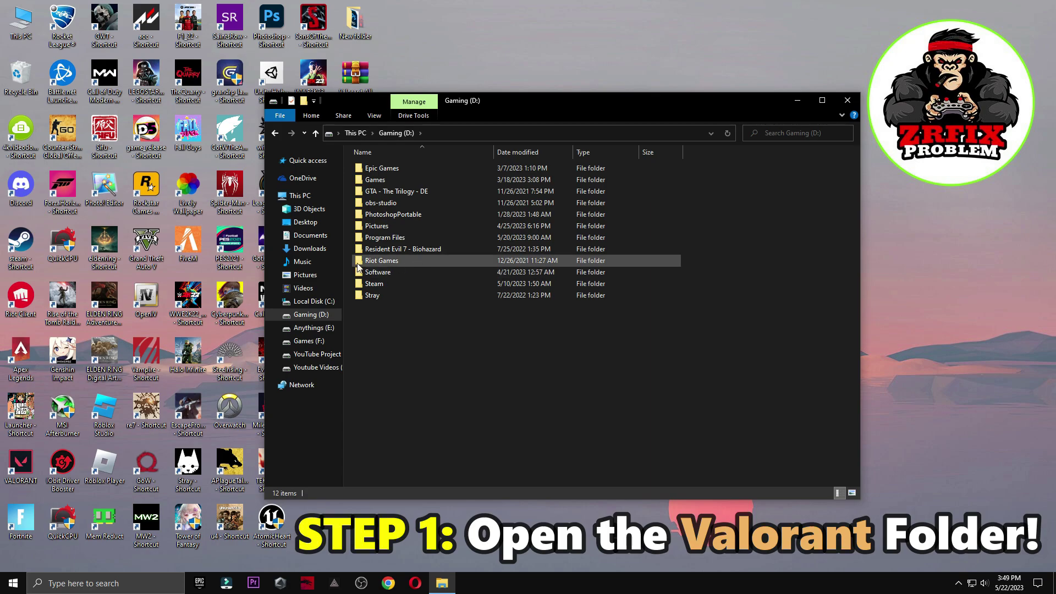
double_click(385, 260)
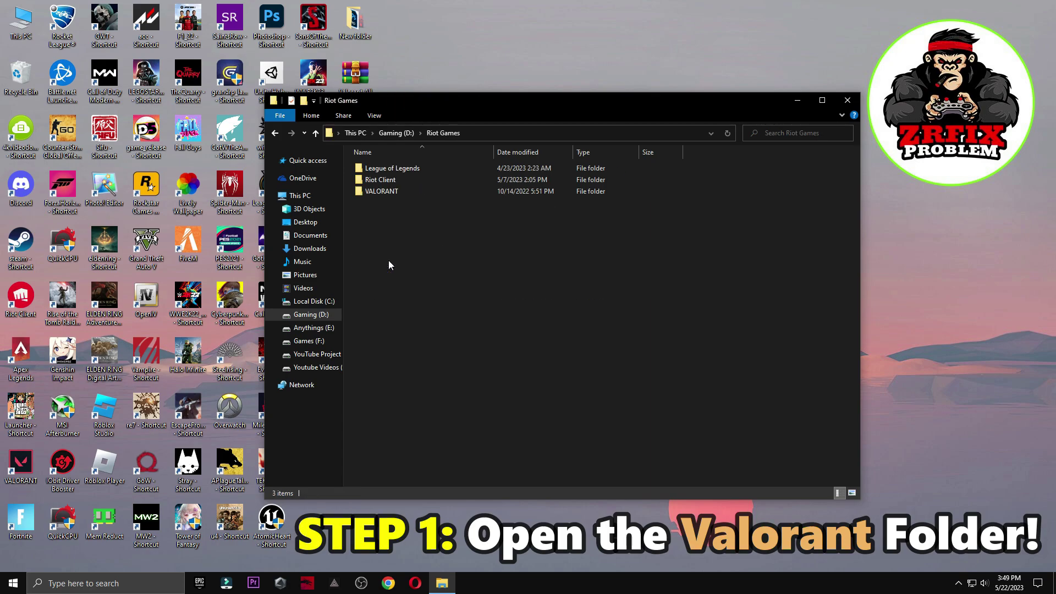
double_click(408, 192)
double_click(388, 168)
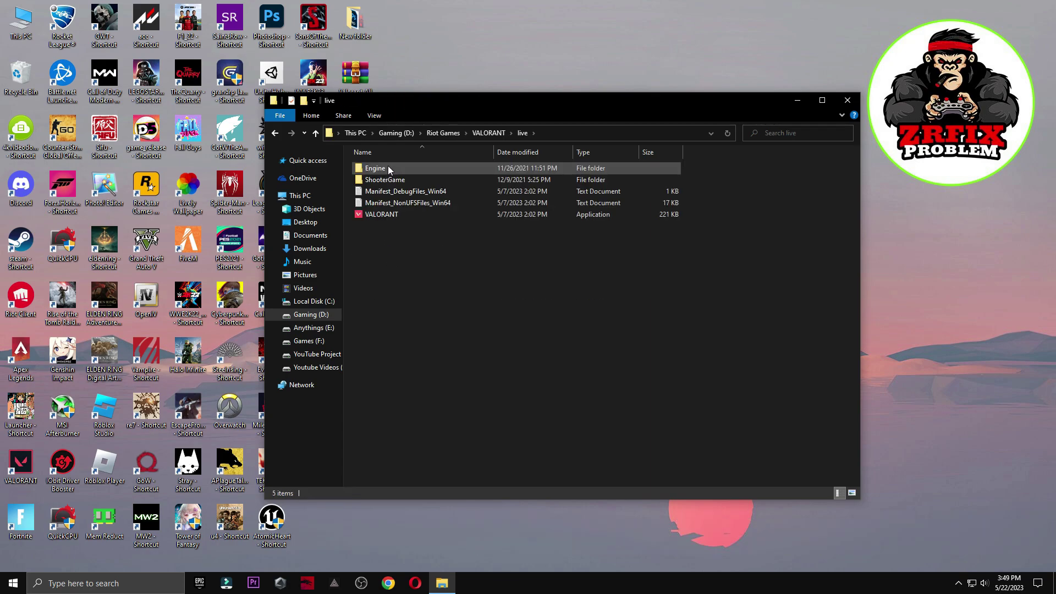
double_click(397, 180)
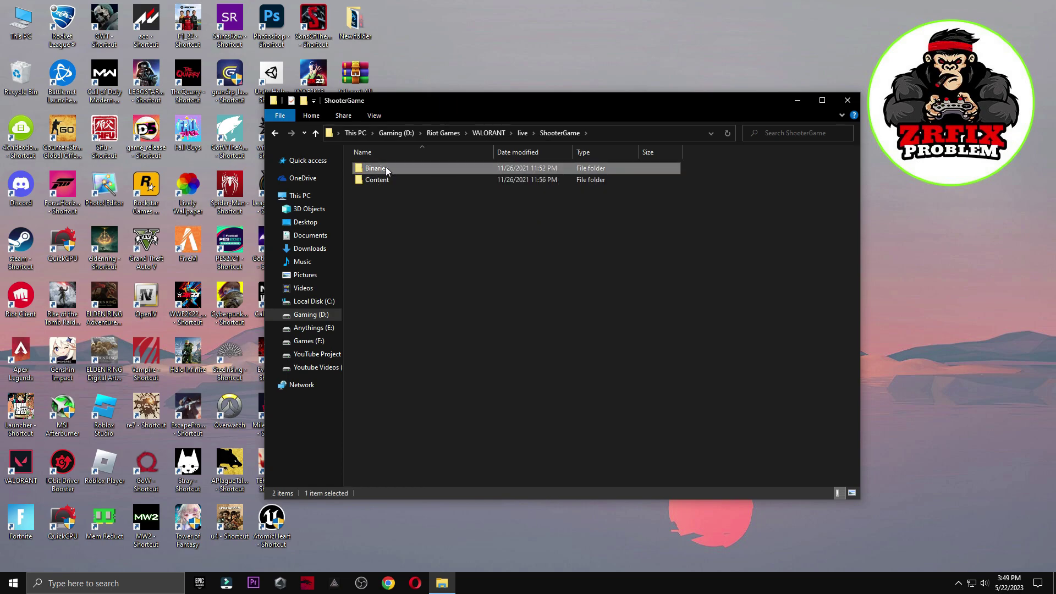
double_click(385, 167)
double_click(367, 169)
scroll(407, 215, down, 10)
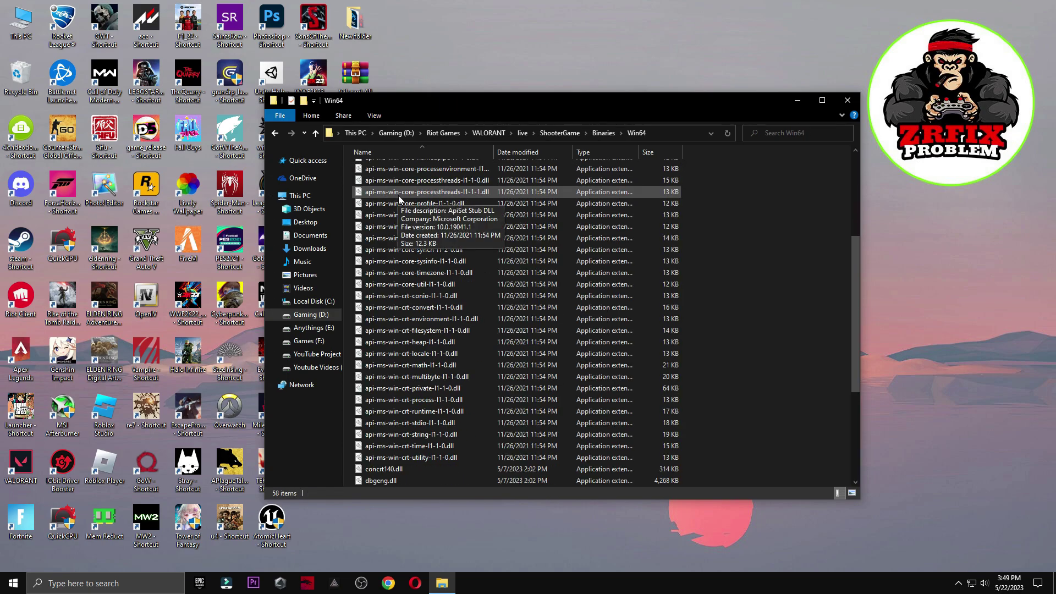
In VALORANT-Win64-Shipping's compatibility properties, override the high DPI scaling behavior with scaling performed by Application, then close the properties and the folder
right_click(409, 434)
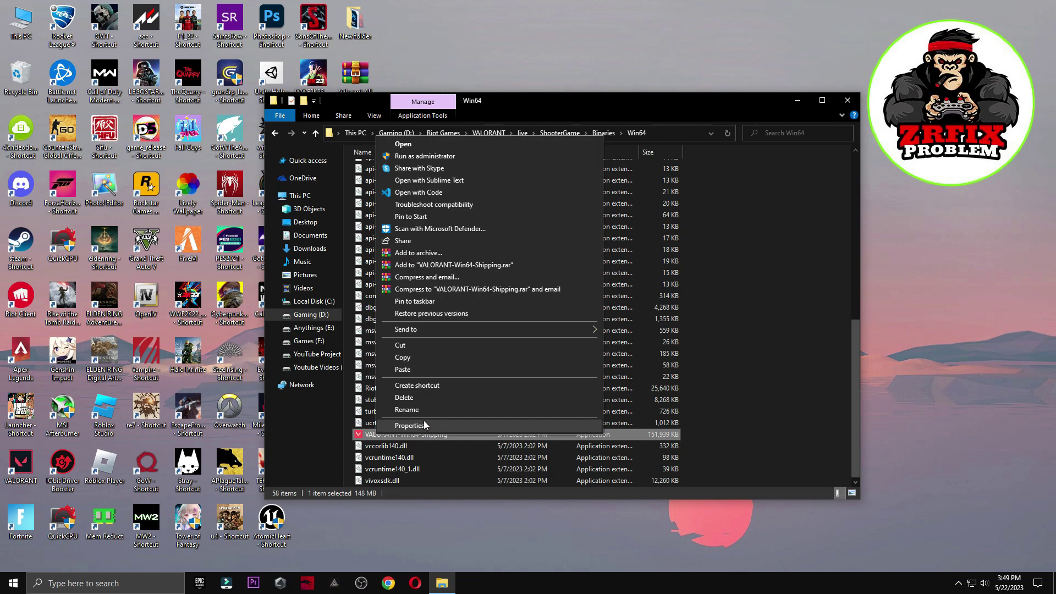
click(426, 437)
drag(468, 277, 509, 167)
click(506, 196)
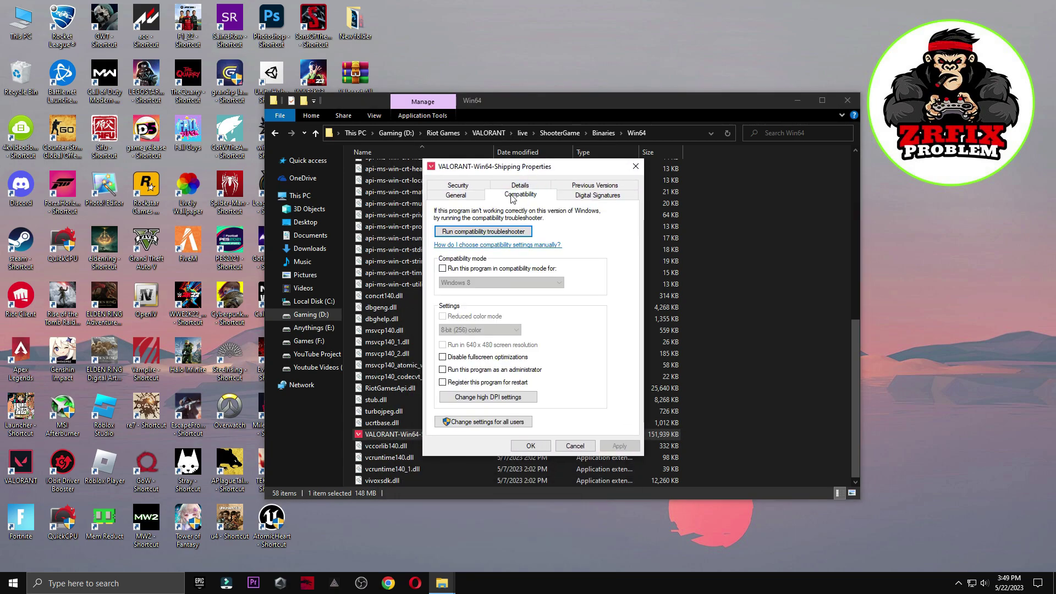
click(488, 396)
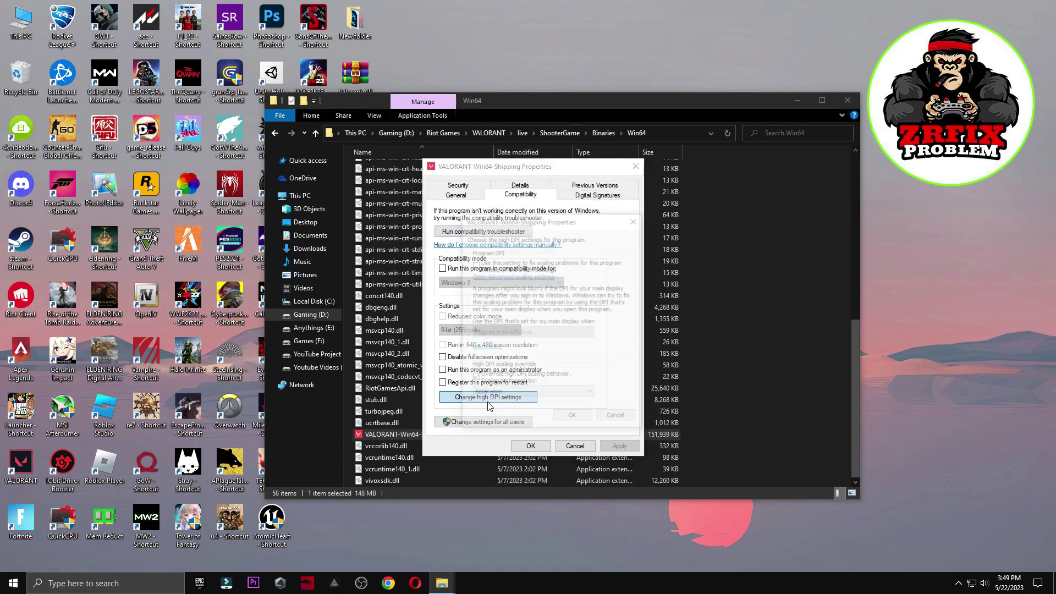
click(474, 378)
click(498, 393)
click(529, 402)
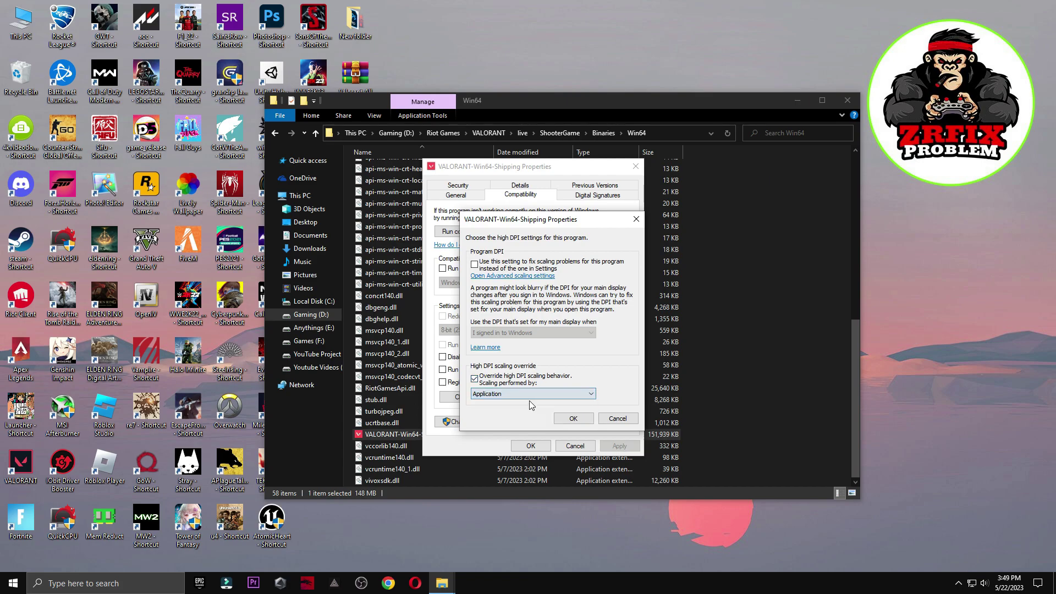
click(573, 419)
click(618, 446)
click(531, 445)
click(847, 101)
Search Windows for the Windows Update settings, check for updates and close Settings
click(83, 583)
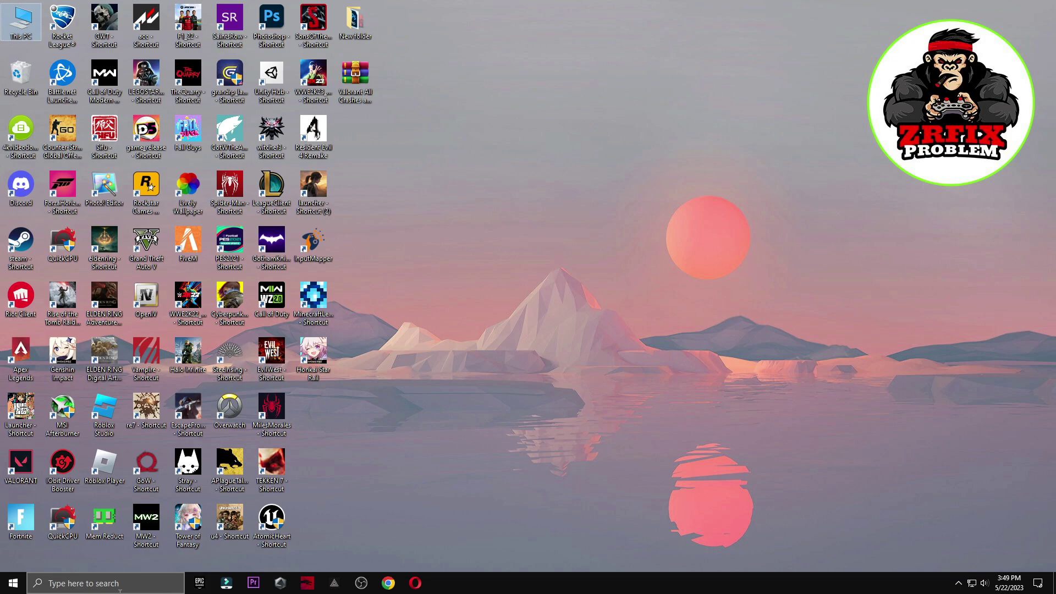
text(windows)
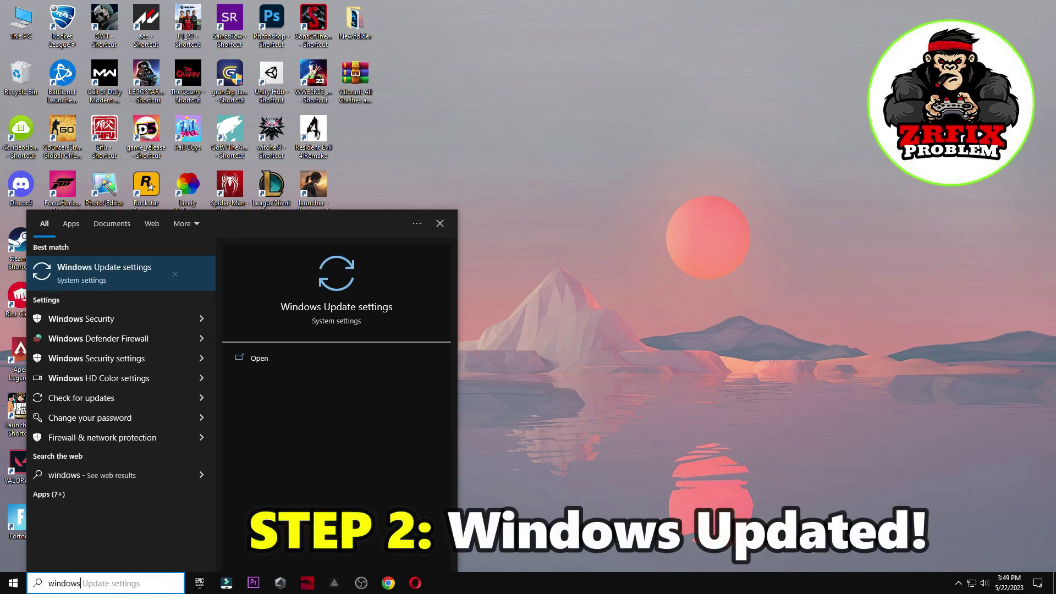
click(102, 281)
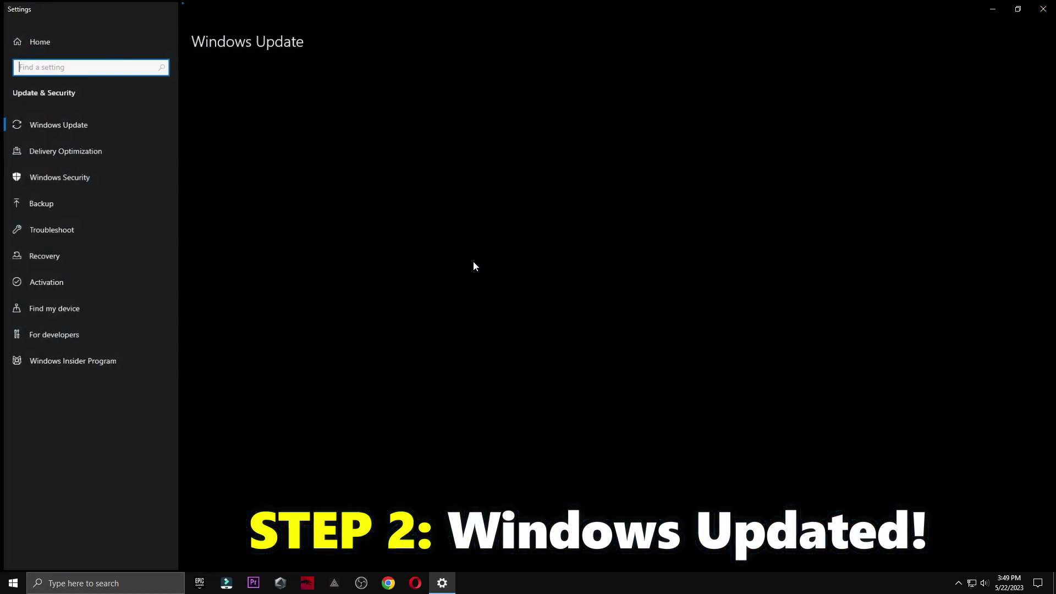
click(243, 109)
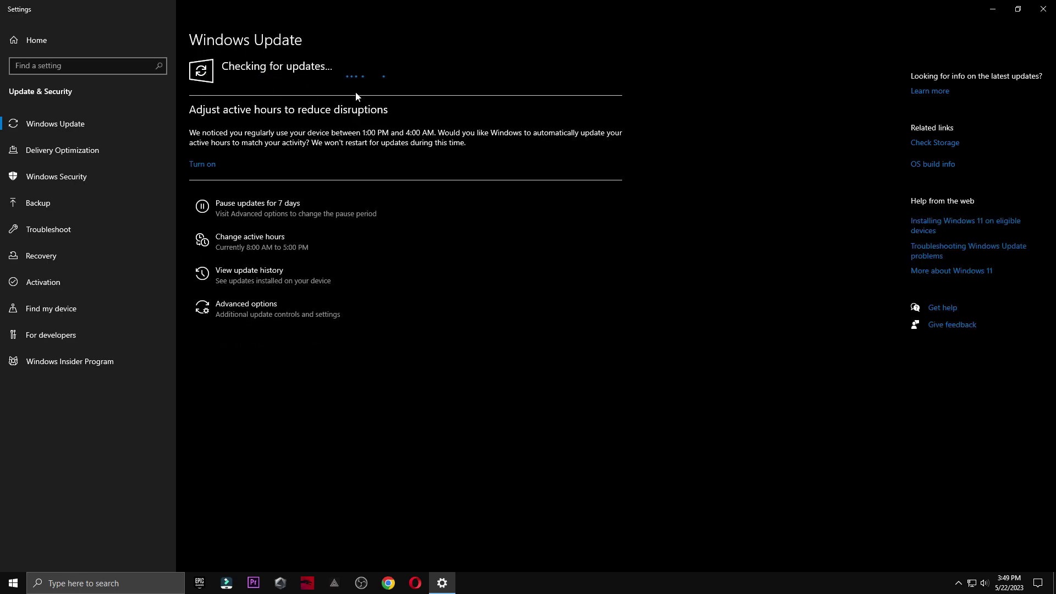
click(1044, 11)
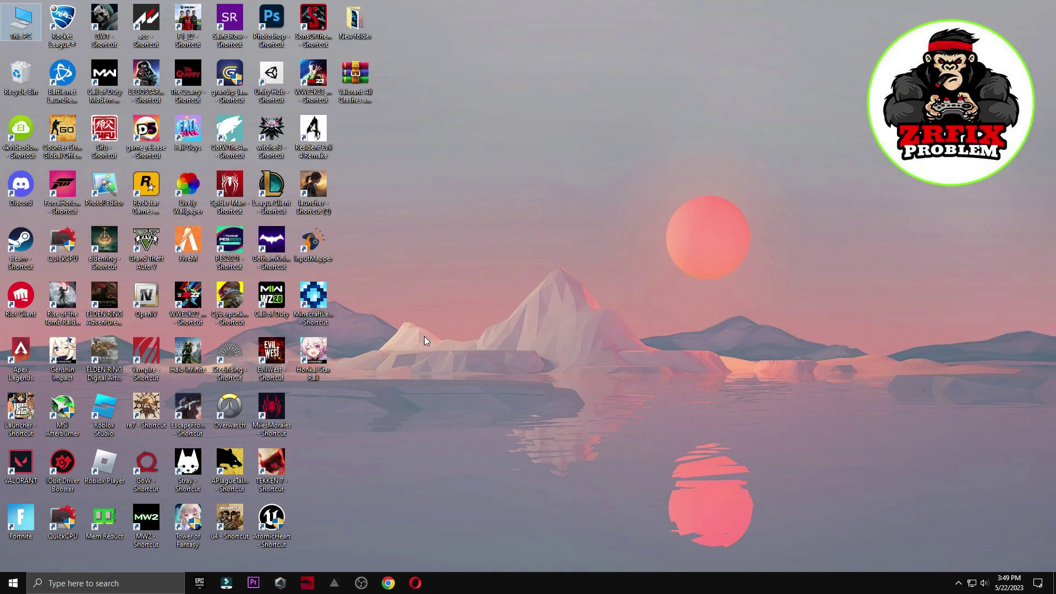
Open the Startup apps page in Windows Settings and review which apps launch at login
click(13, 583)
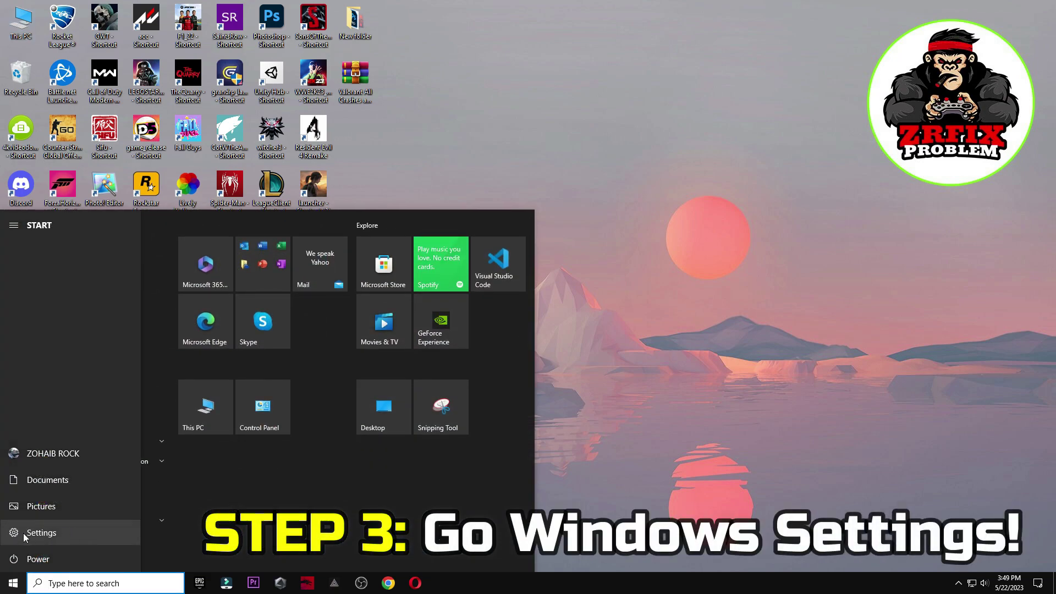
click(29, 537)
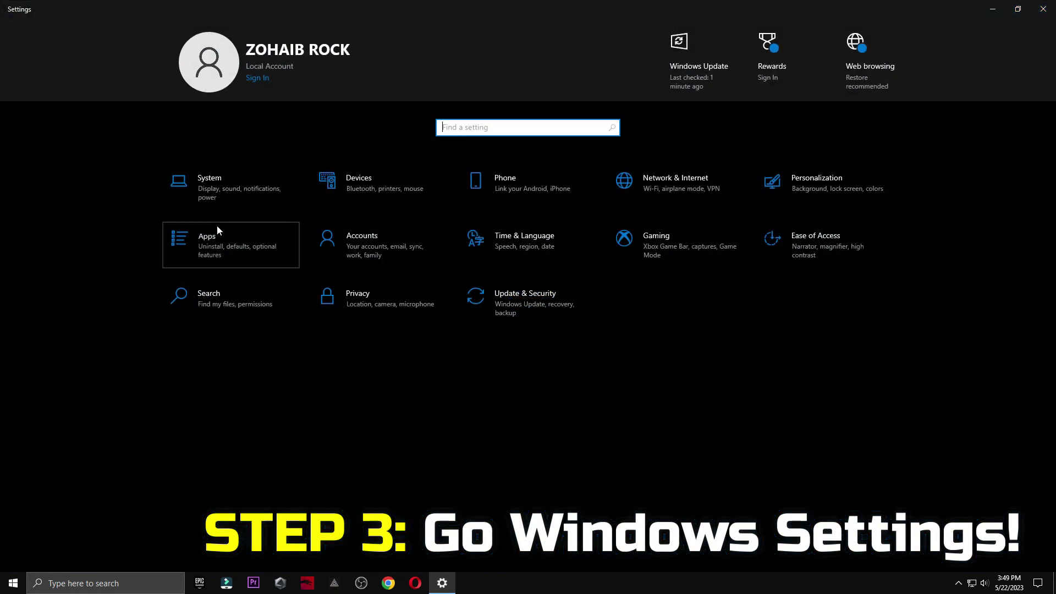
click(217, 229)
click(22, 257)
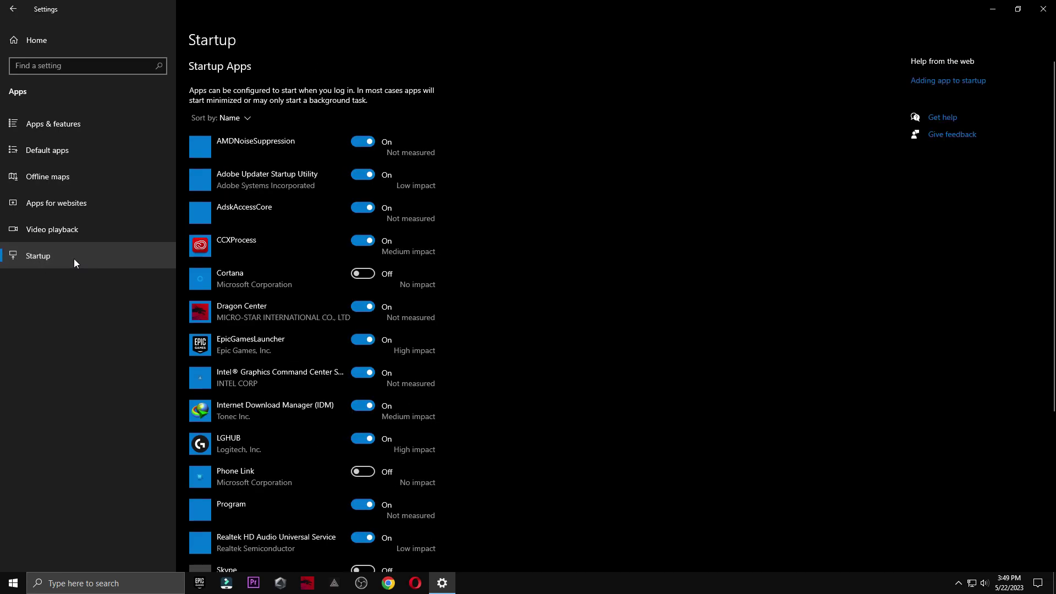
scroll(325, 173, down, 4)
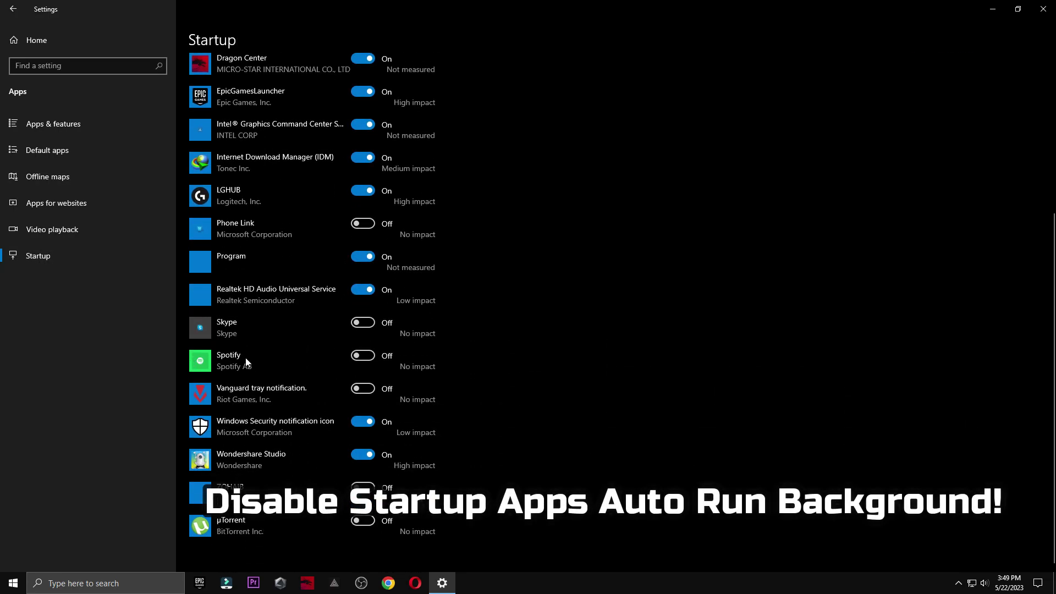
scroll(306, 335, up, 5)
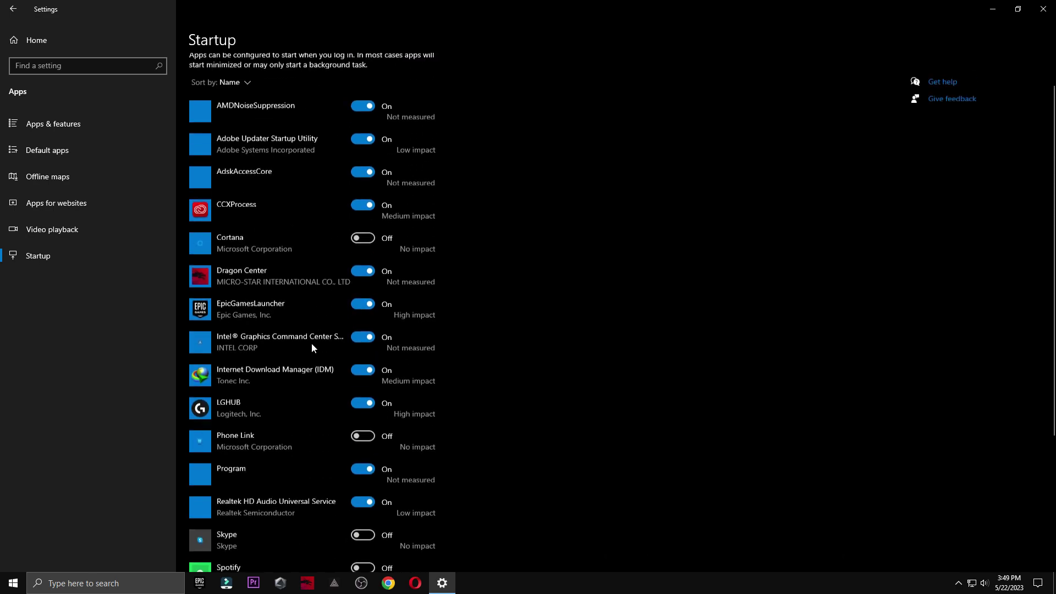
Open the Background apps page in the Privacy settings to check whether apps may run in the background
click(25, 39)
click(360, 311)
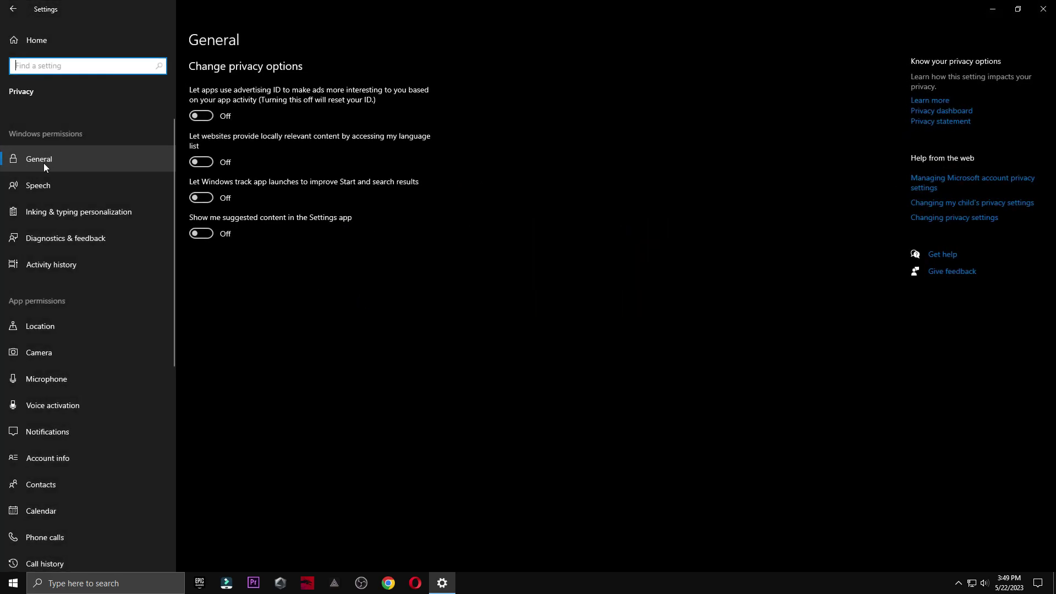
scroll(88, 328, down, 3)
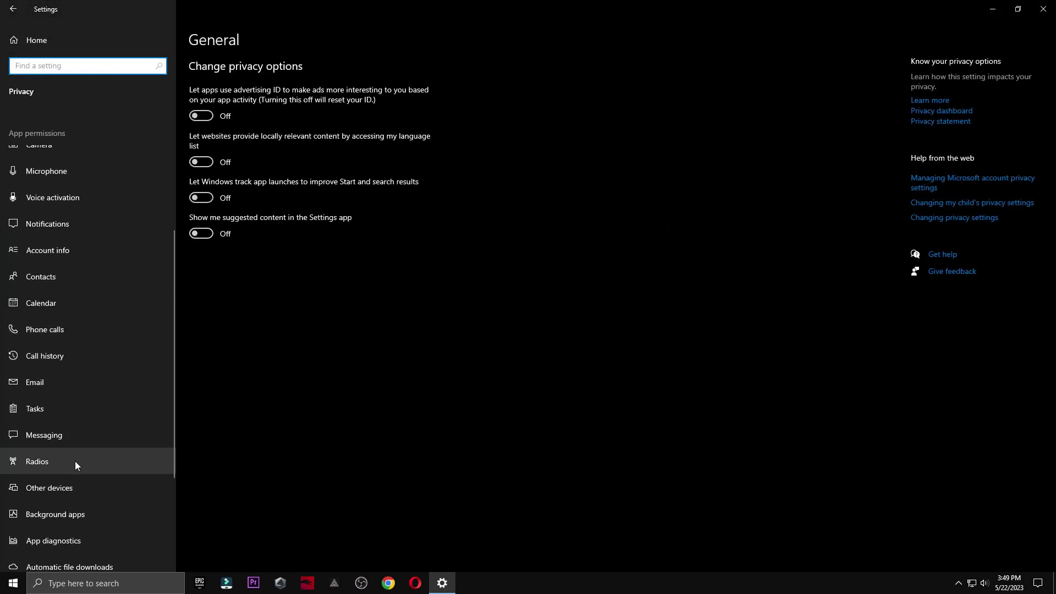
click(66, 513)
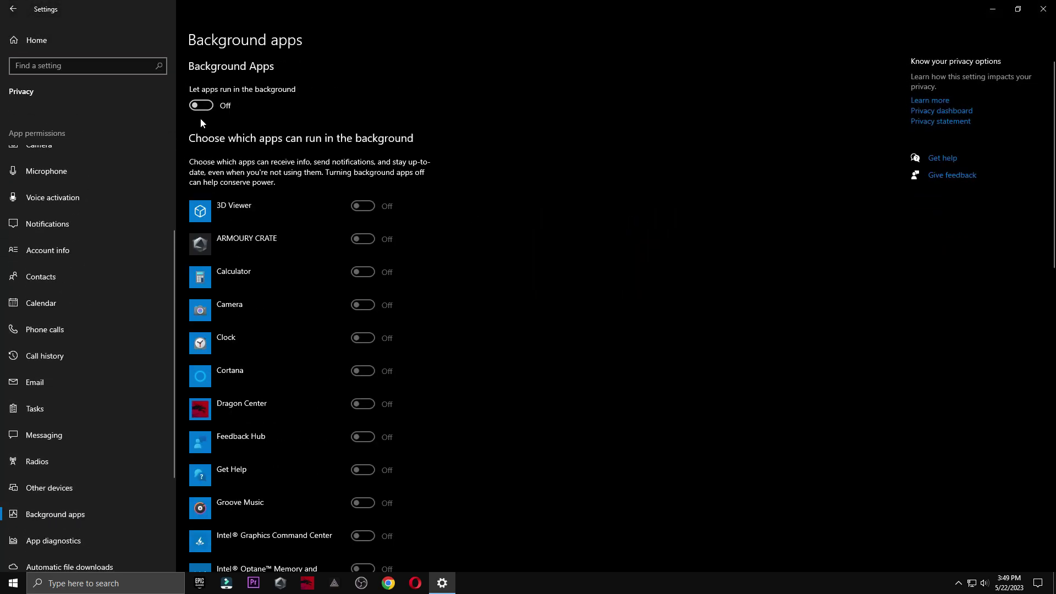
Check the Xbox Game Bar and Game Mode options in the Gaming settings
click(14, 8)
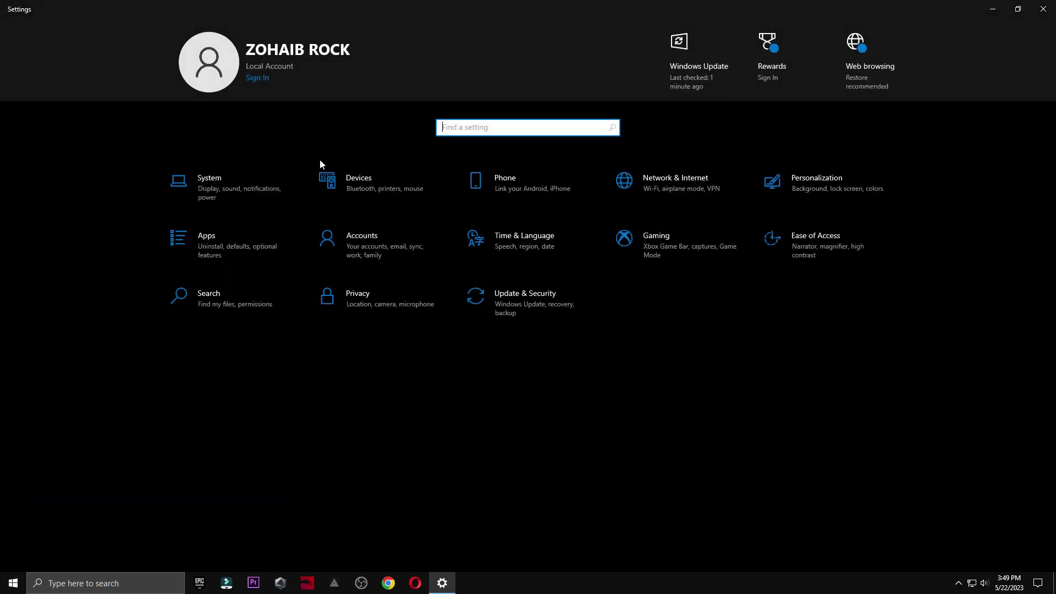
click(660, 258)
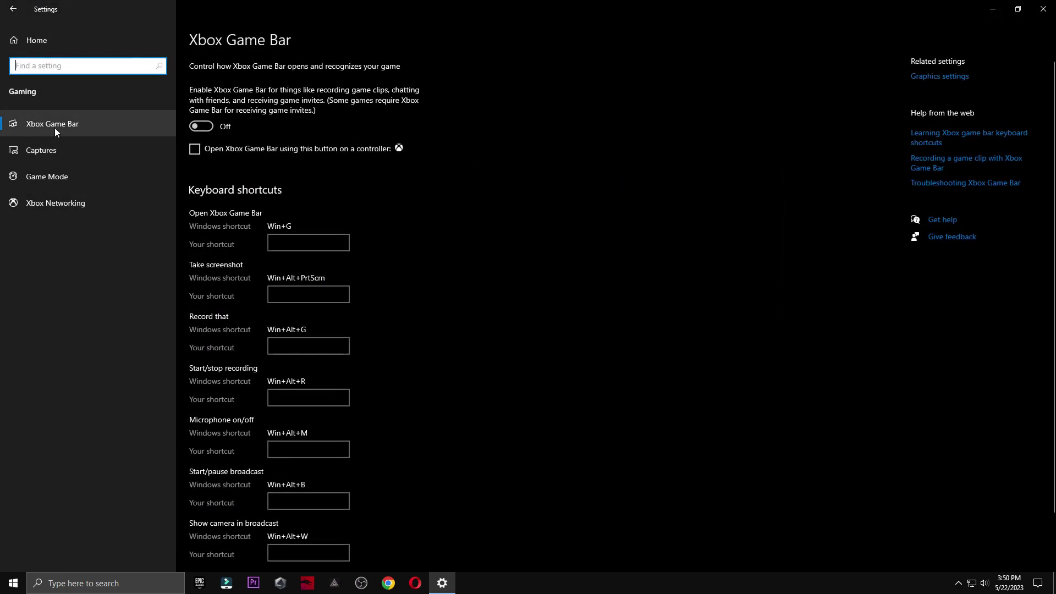
click(73, 186)
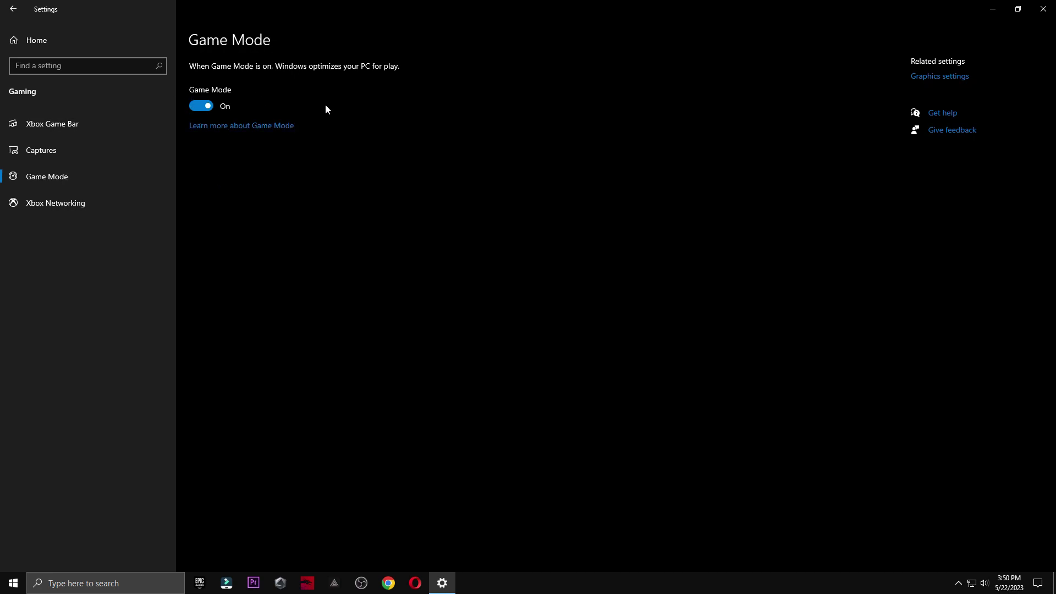
Go to the Graphics settings and start browsing for an app to add to the graphics preference list
click(937, 77)
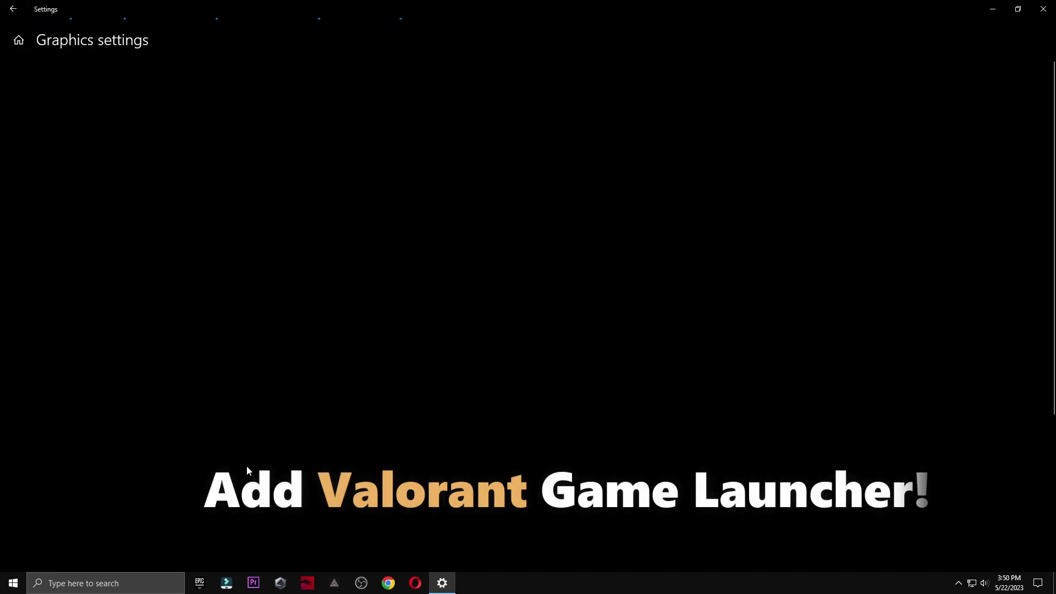
scroll(66, 462, down, 3)
scroll(45, 459, down, 2)
click(82, 396)
click(231, 455)
click(36, 72)
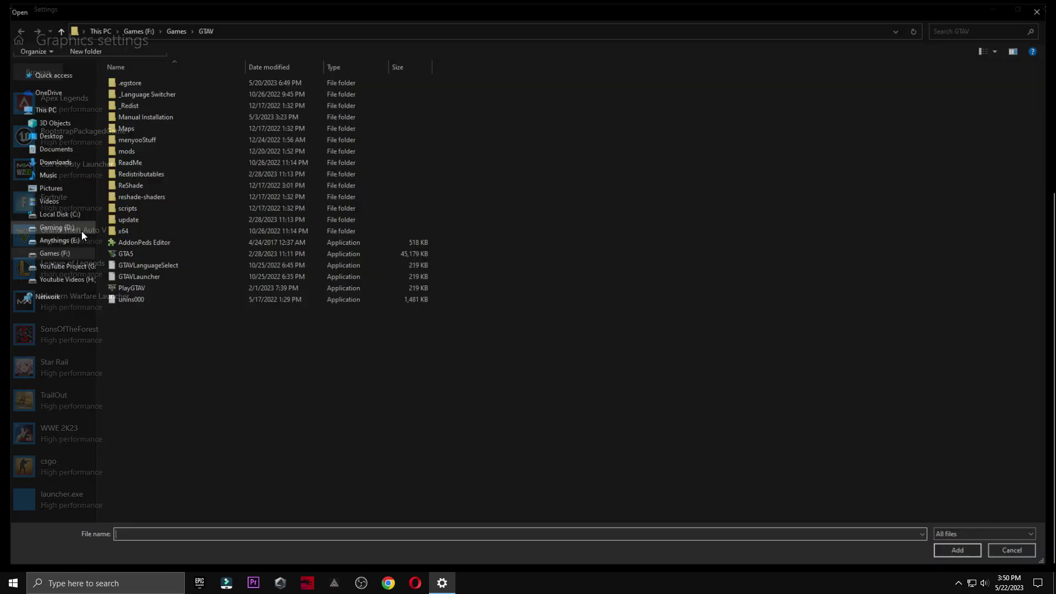
Add VALORANT-Win64-Shipping from D:\Riot Games\VALORANT\live\ShooterGame\Binaries\Win64 to the list and save its graphics preference as High performance
click(62, 230)
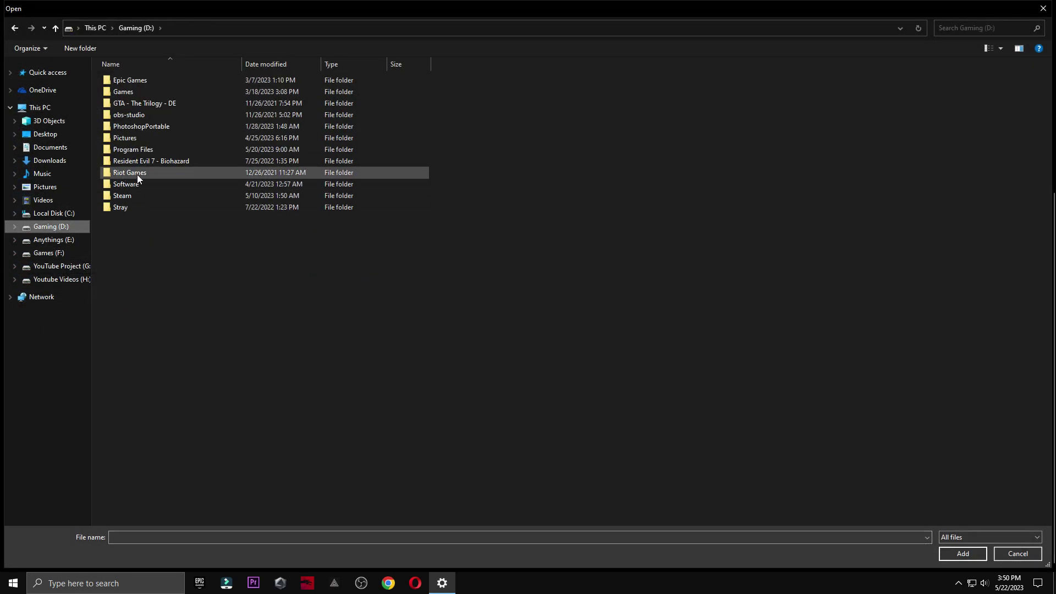
double_click(164, 173)
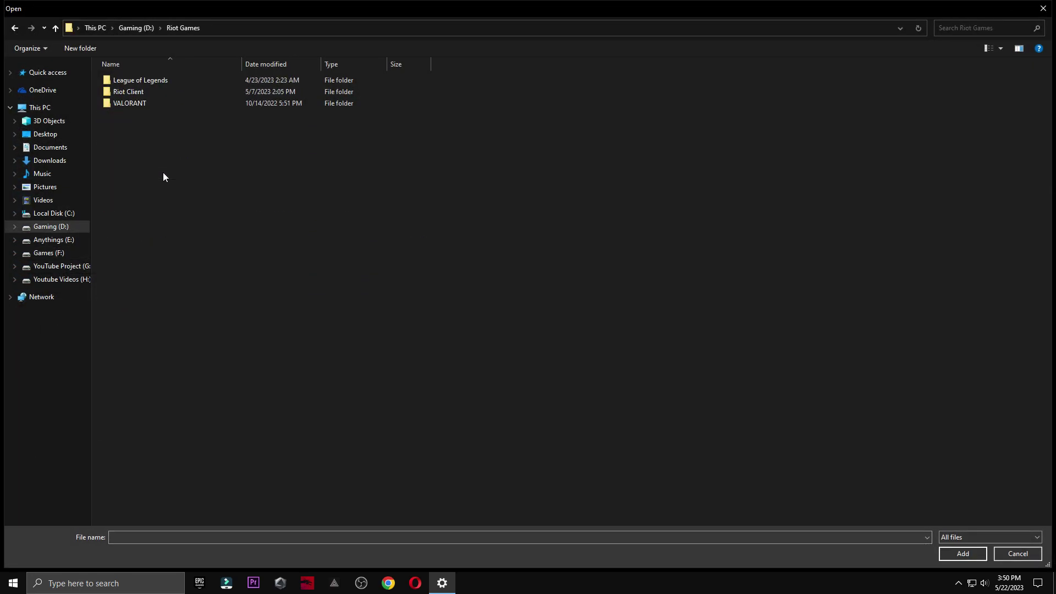
double_click(188, 103)
double_click(183, 81)
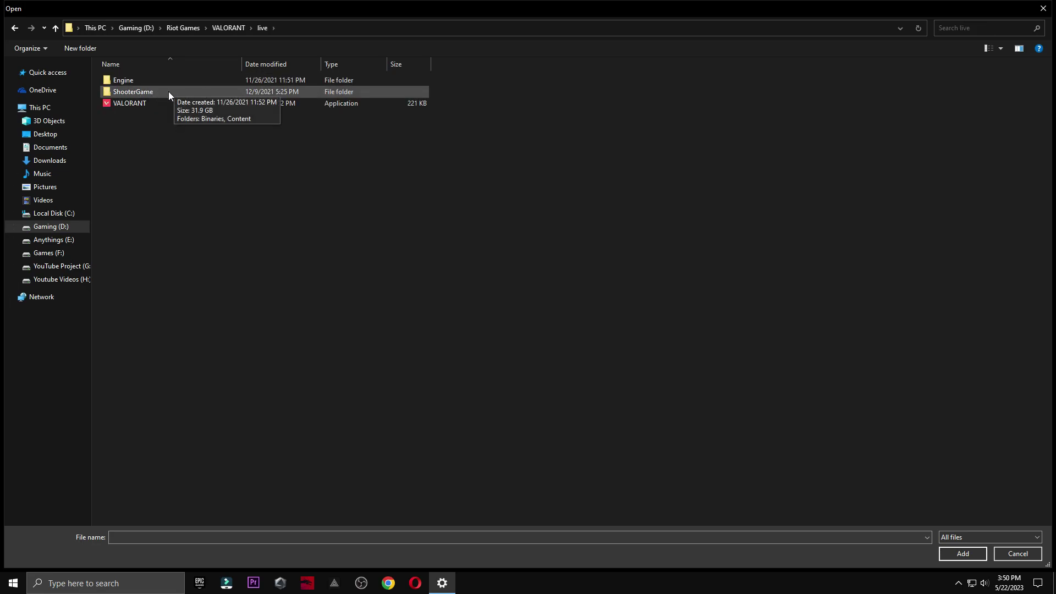
double_click(168, 92)
click(168, 80)
double_click(167, 80)
double_click(153, 80)
click(149, 80)
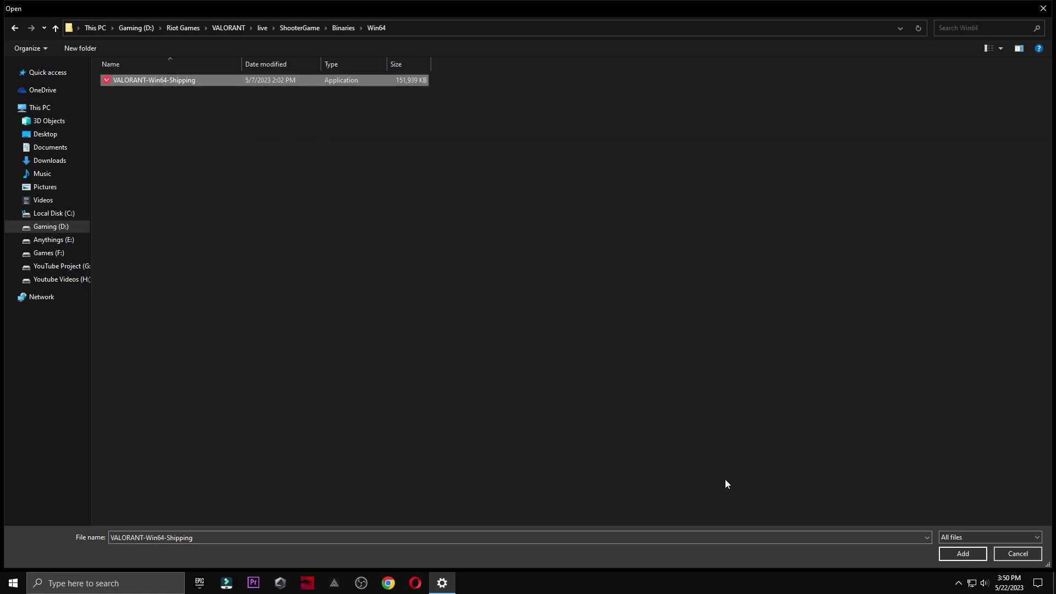
click(943, 554)
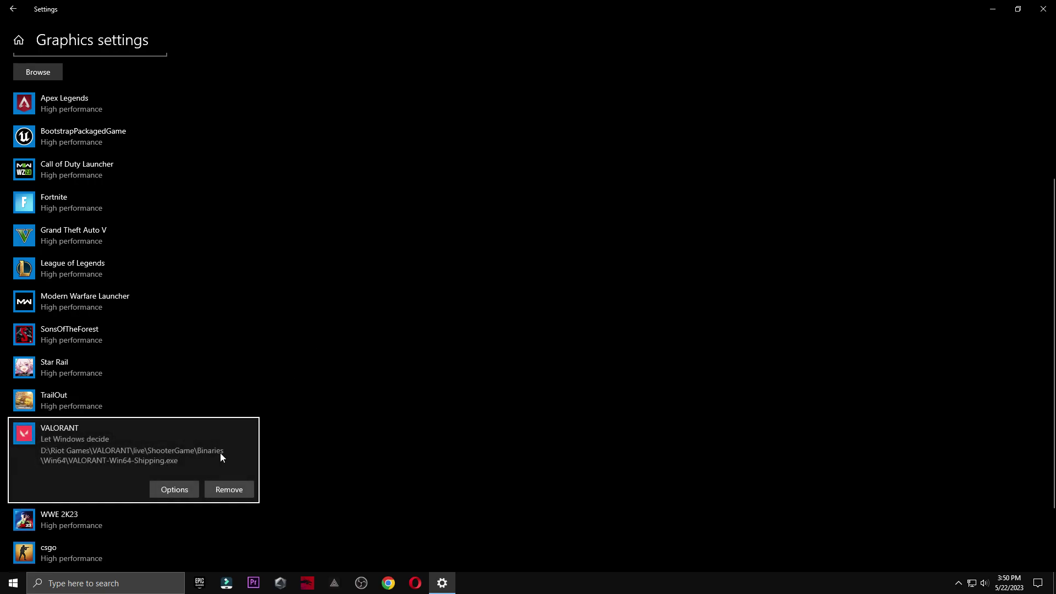
click(175, 487)
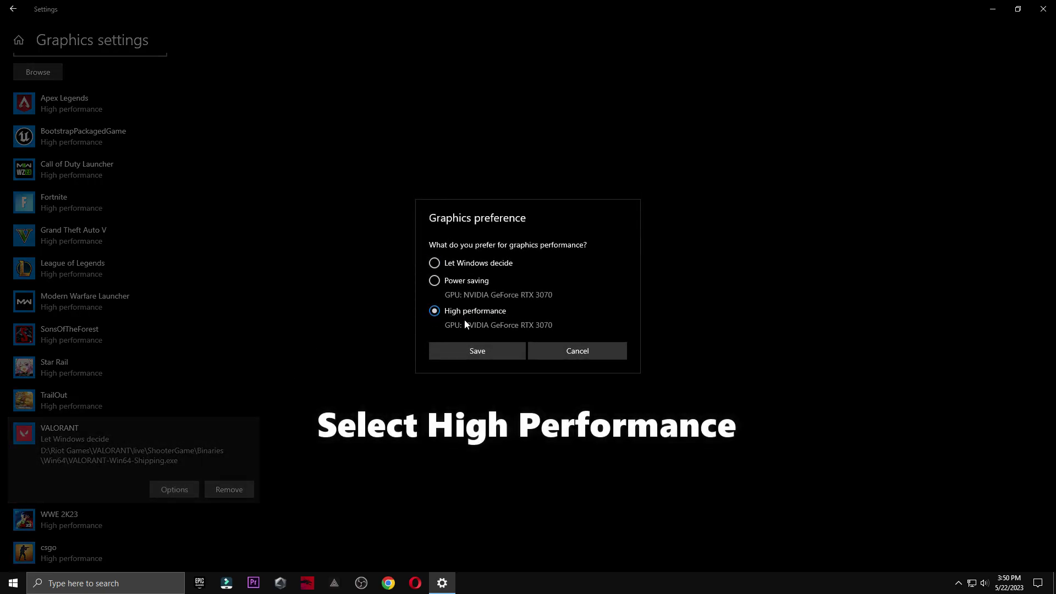
click(486, 351)
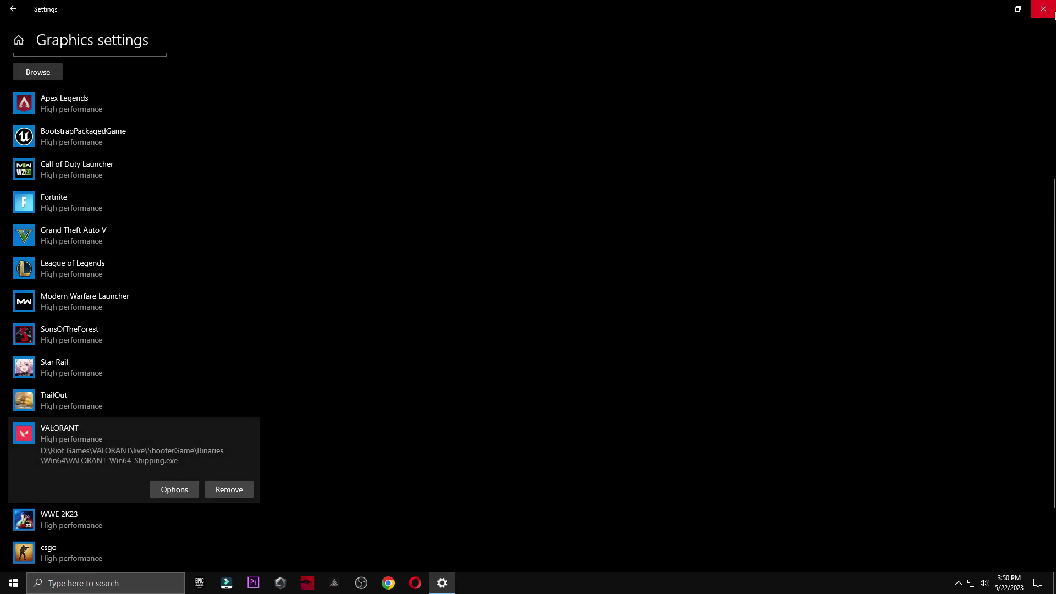
Close Settings and open the %temp% folder through the Run dialog
click(1052, 12)
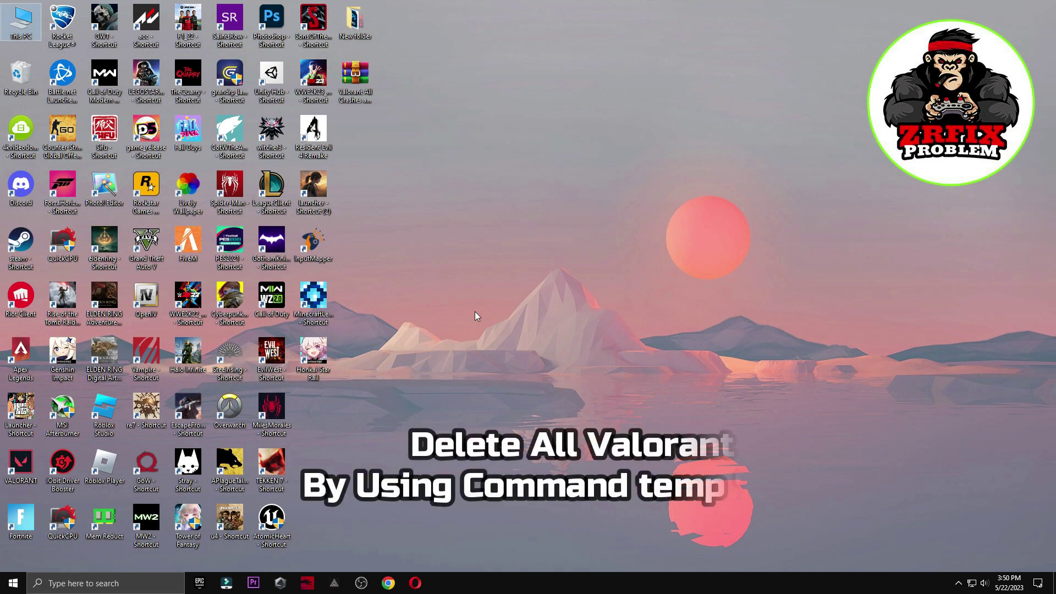
click(137, 585)
text(run)
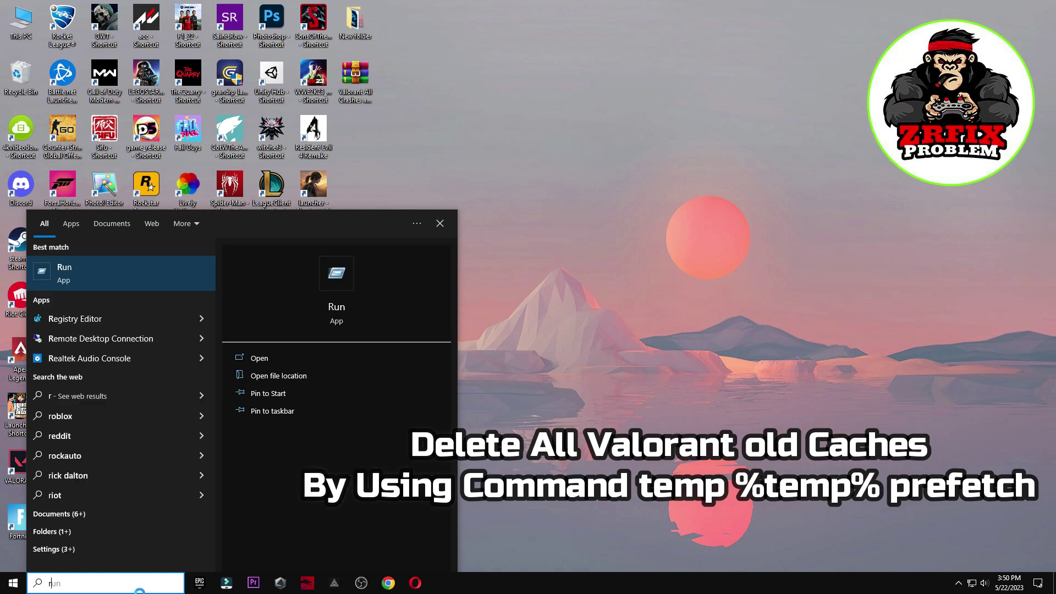
key(Return)
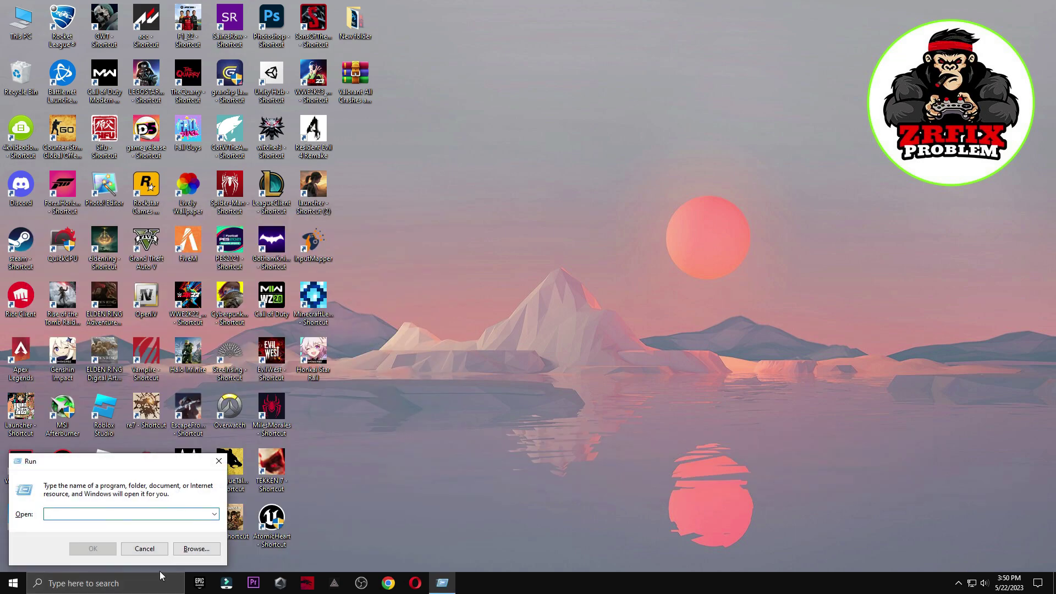
drag(142, 467, 607, 162)
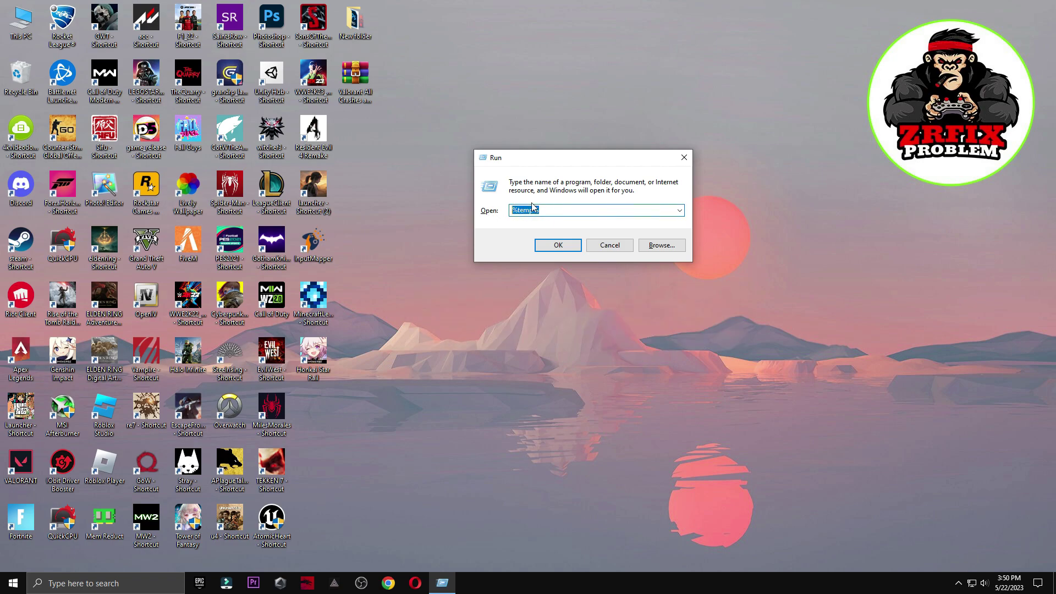
click(558, 245)
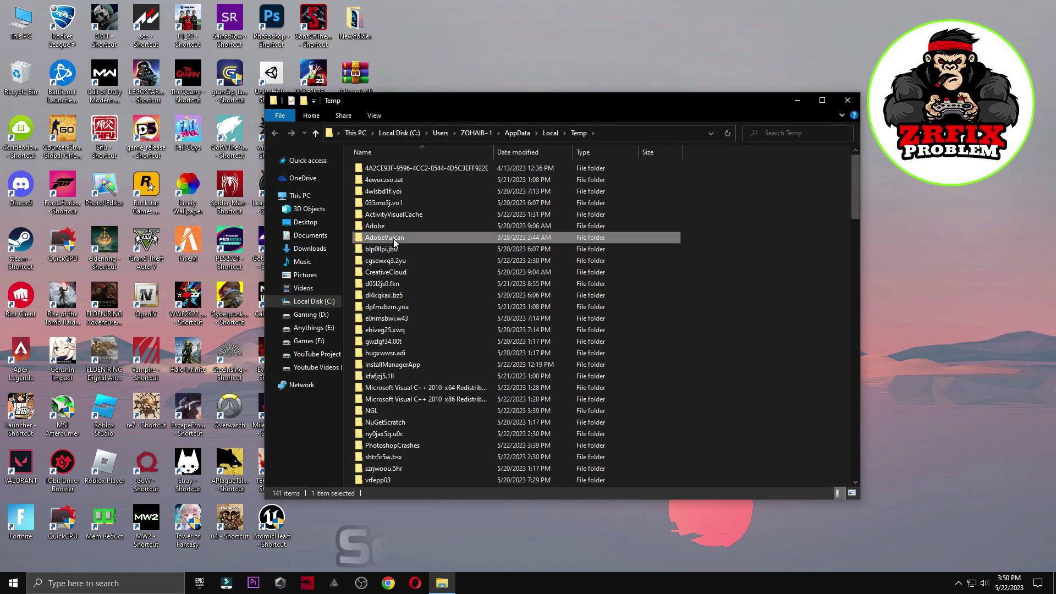
Delete everything in the Temp folder, skipping items that are in use or need administrator permission, and close the folder
key(ctrl+a)
right_click(394, 243)
click(443, 433)
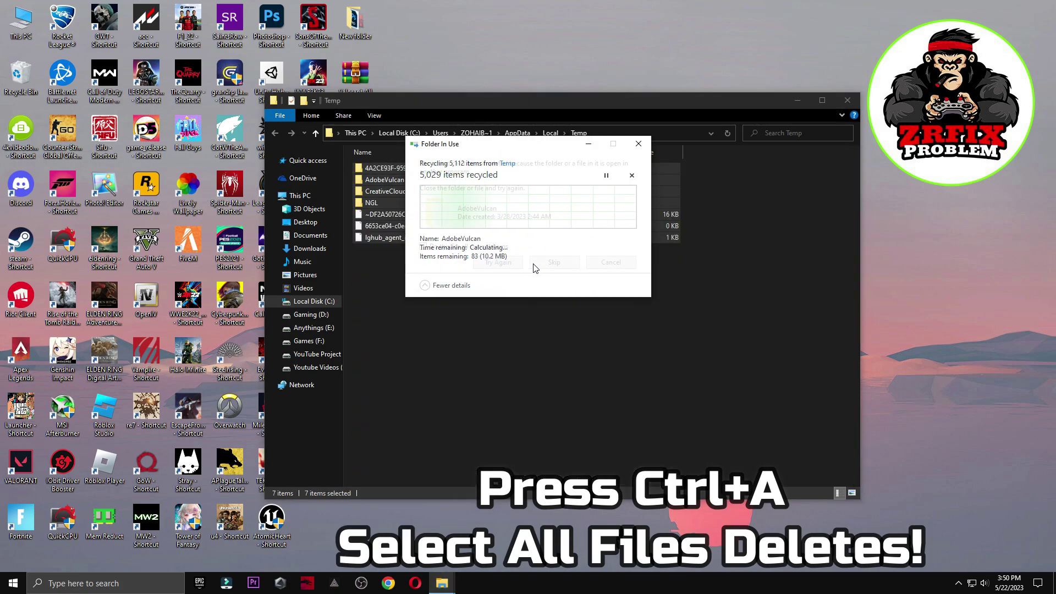
click(555, 267)
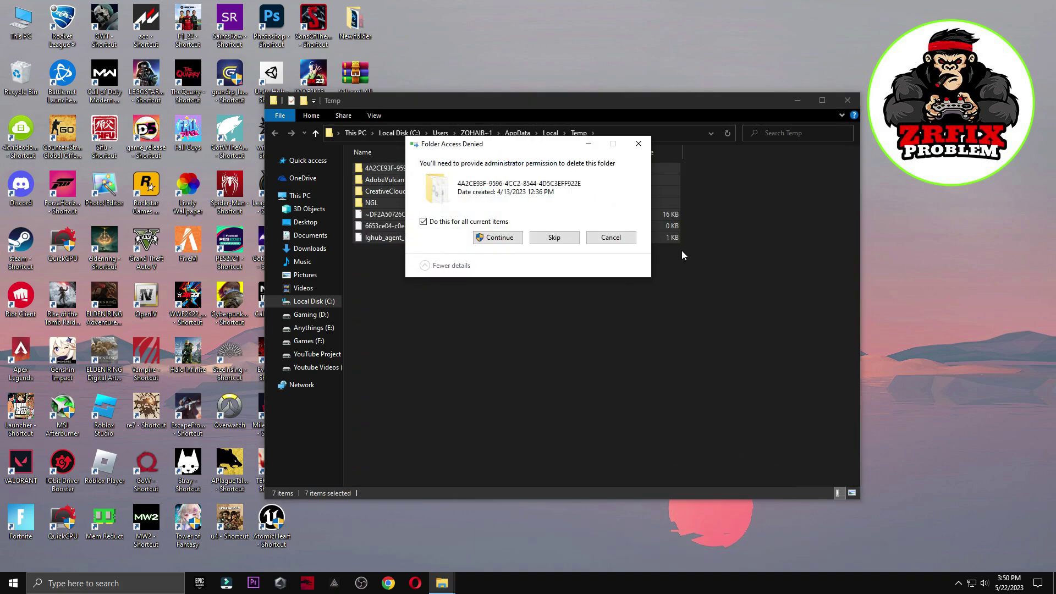
click(847, 100)
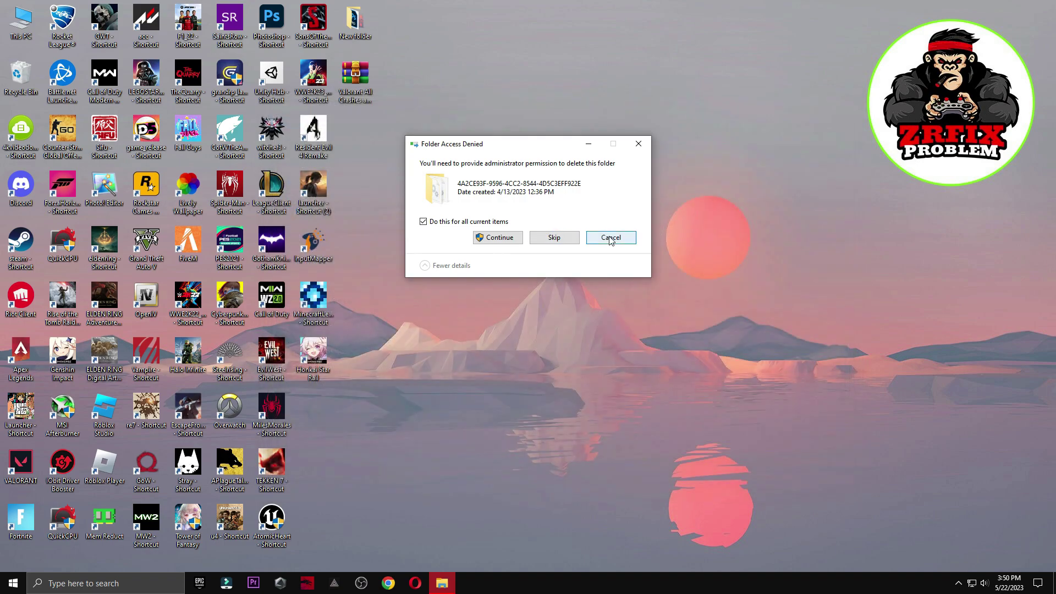
click(554, 237)
Open the prefetch folder through the Run dialog
click(134, 584)
text(run)
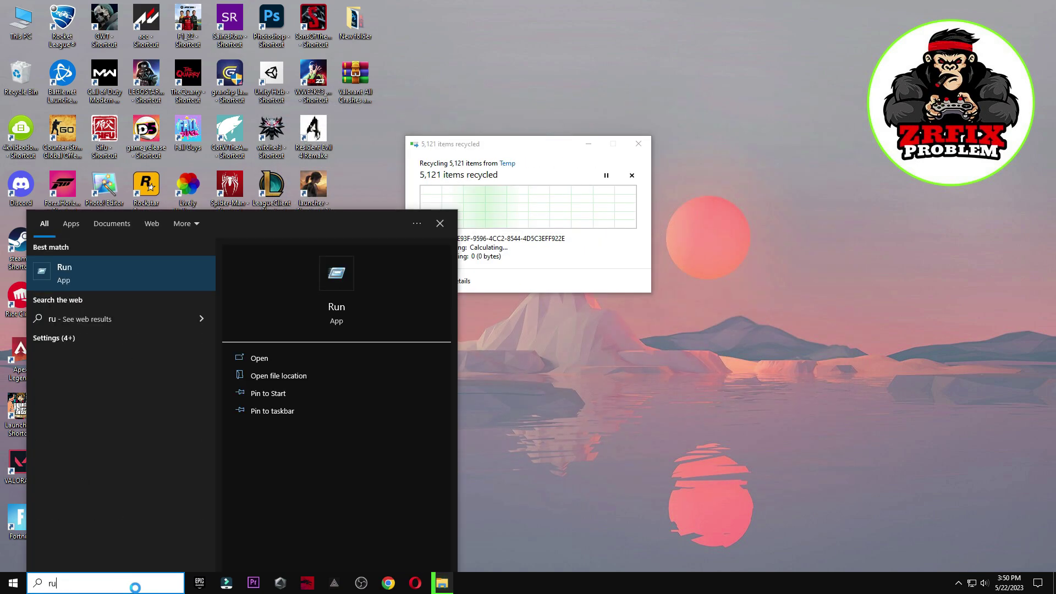
click(152, 275)
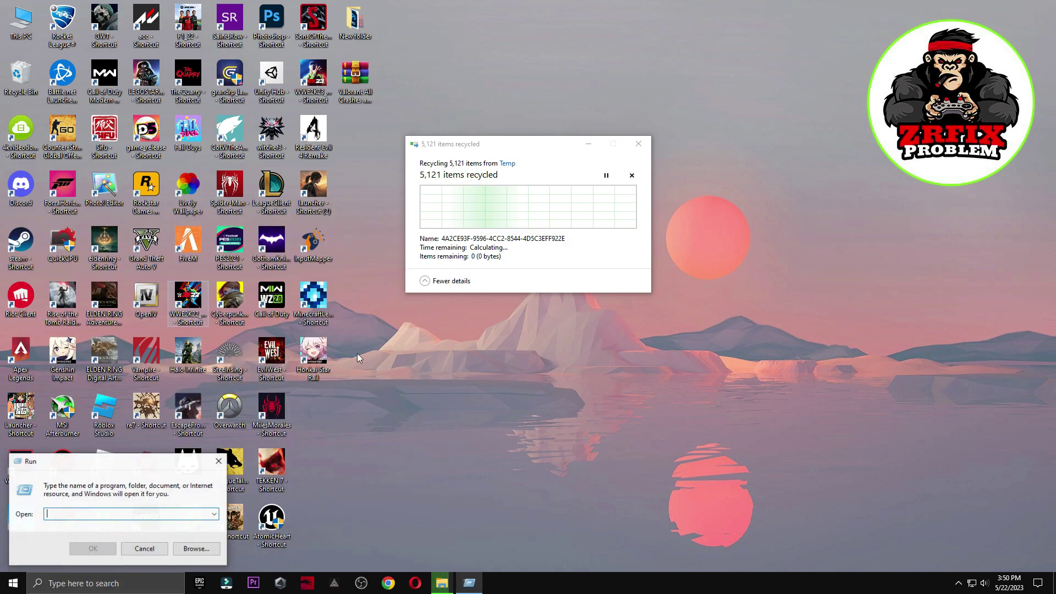
drag(154, 459, 571, 173)
text(prefetch)
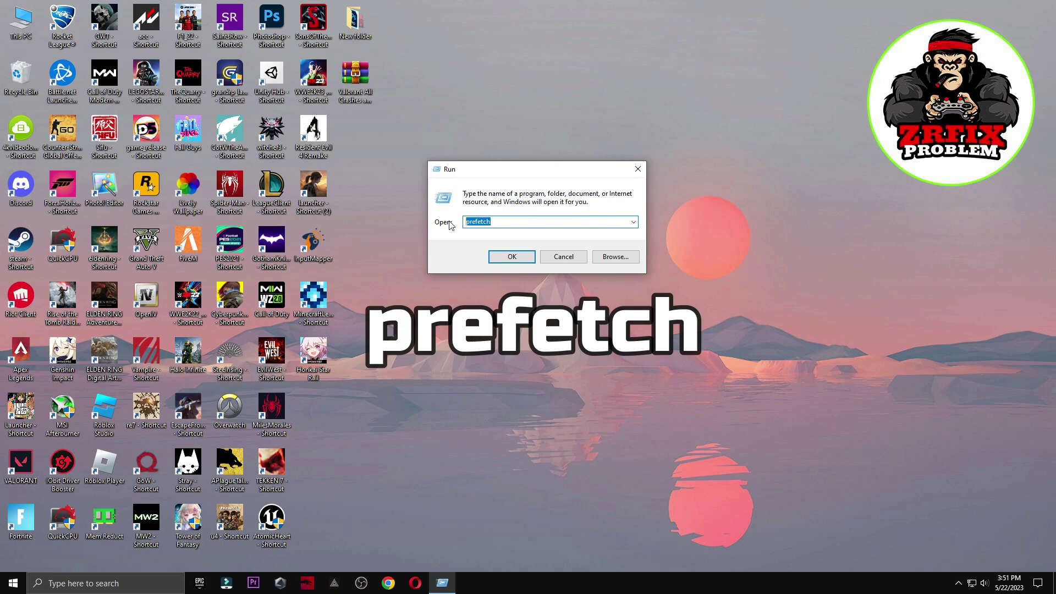
click(523, 257)
Delete all files in the prefetch folder, skipping any that are in use, and close the folder
click(542, 309)
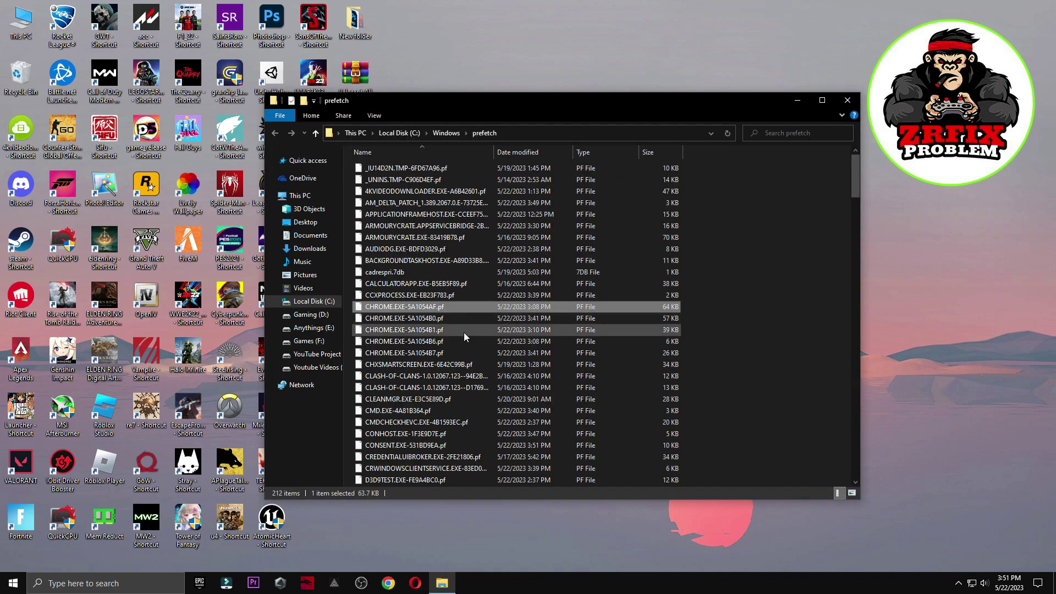
key(ctrl+a)
right_click(403, 283)
click(448, 421)
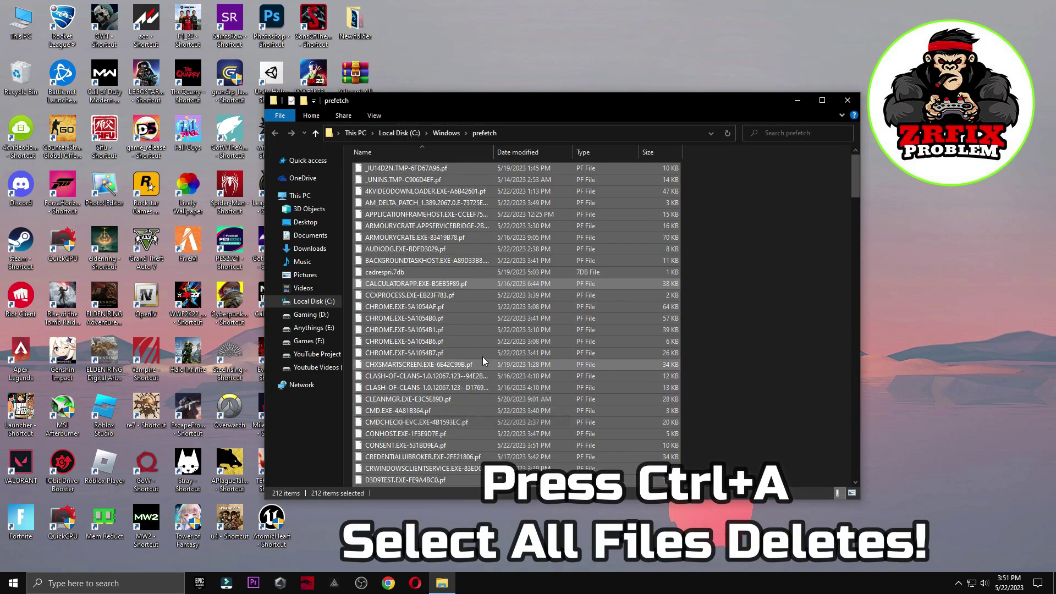
click(553, 262)
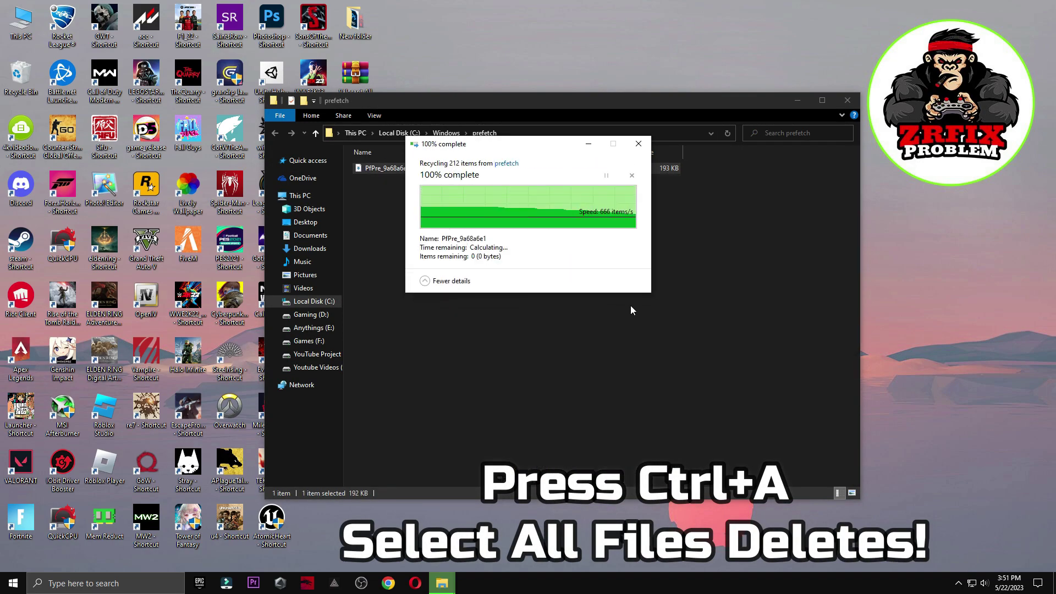
click(847, 100)
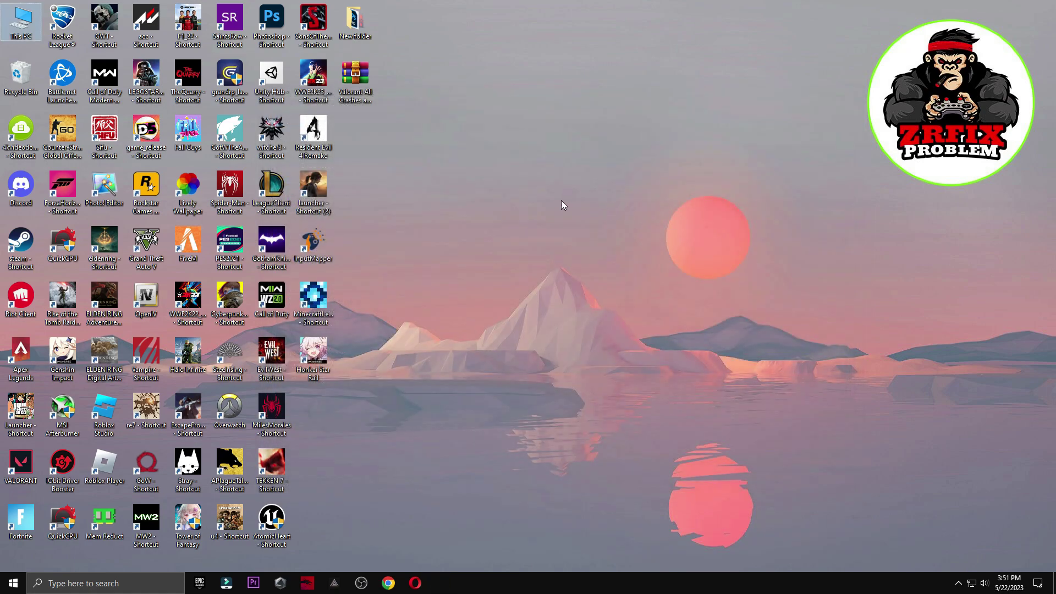
Empty the Recycle Bin and confirm the permanent deletion
right_click(14, 73)
click(39, 90)
click(556, 298)
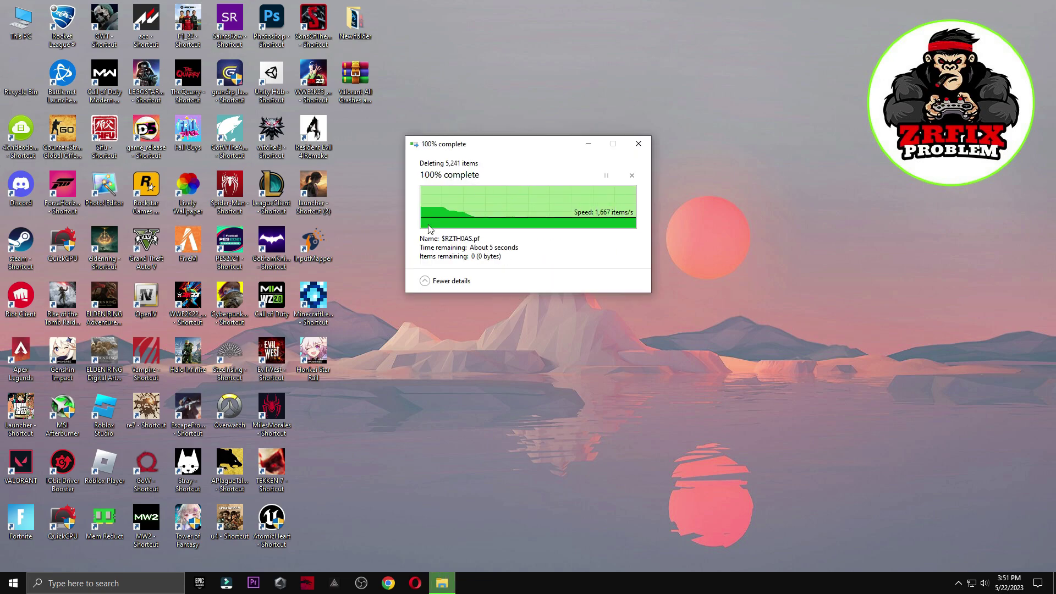
Move the Valorant All Crashes and Errors Fixed Pack archive to a free desktop area, extract it there and open the extracted folder
drag(352, 102, 572, 205)
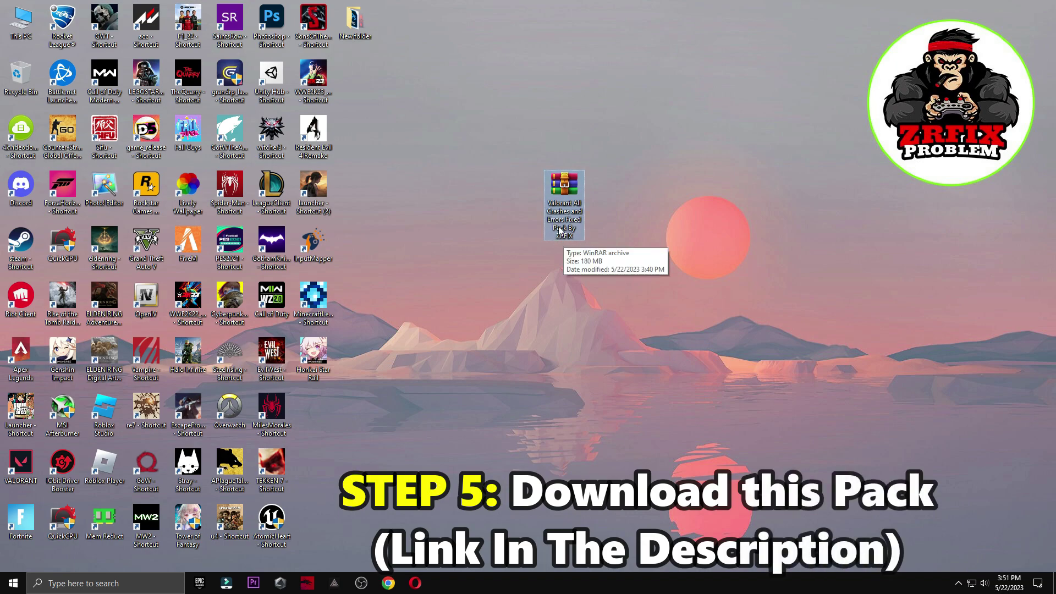
right_click(543, 202)
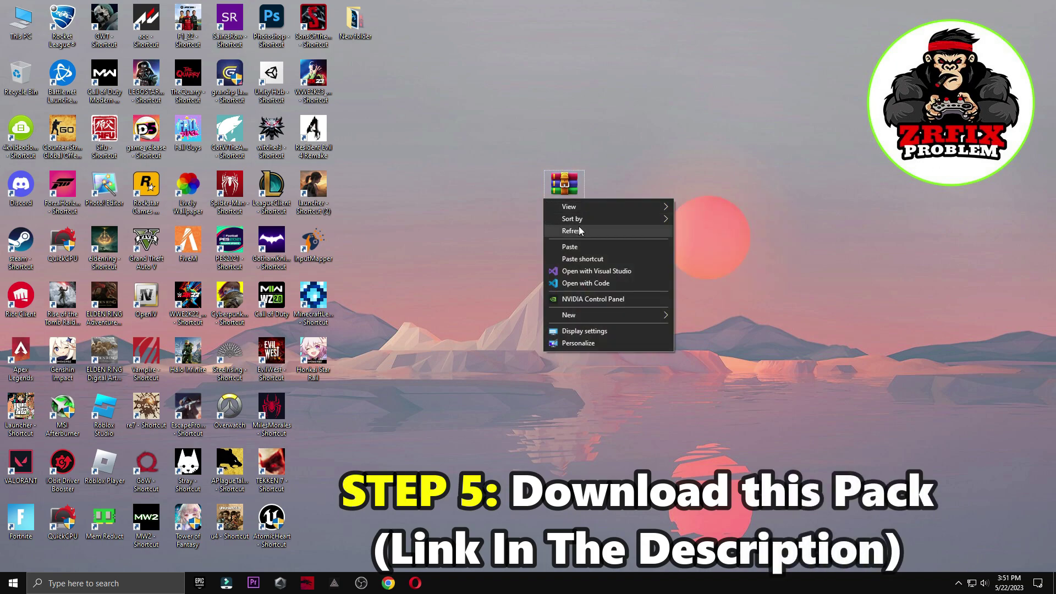
click(569, 185)
right_click(572, 176)
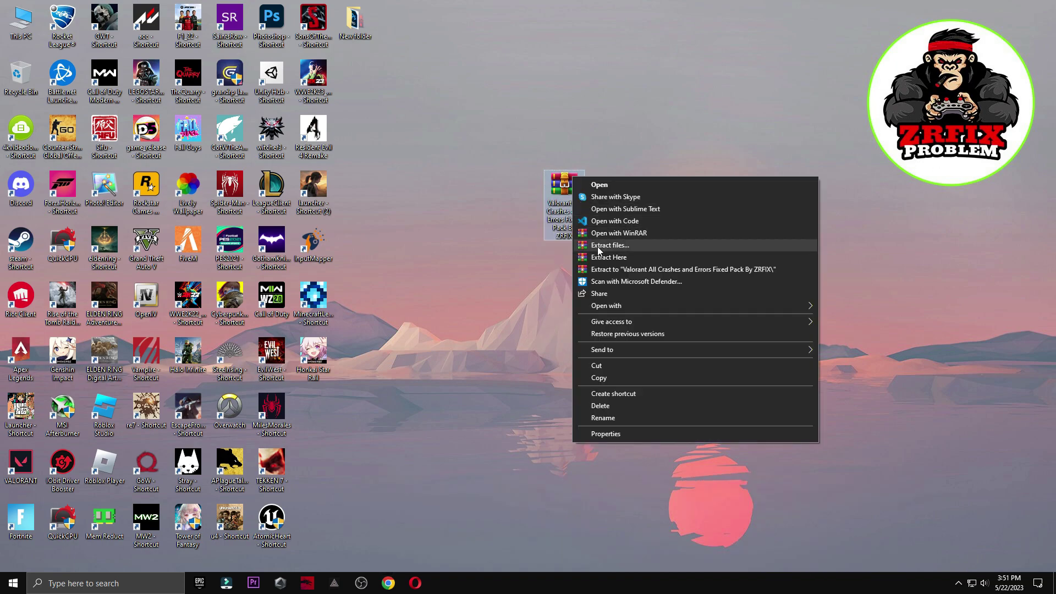
click(623, 258)
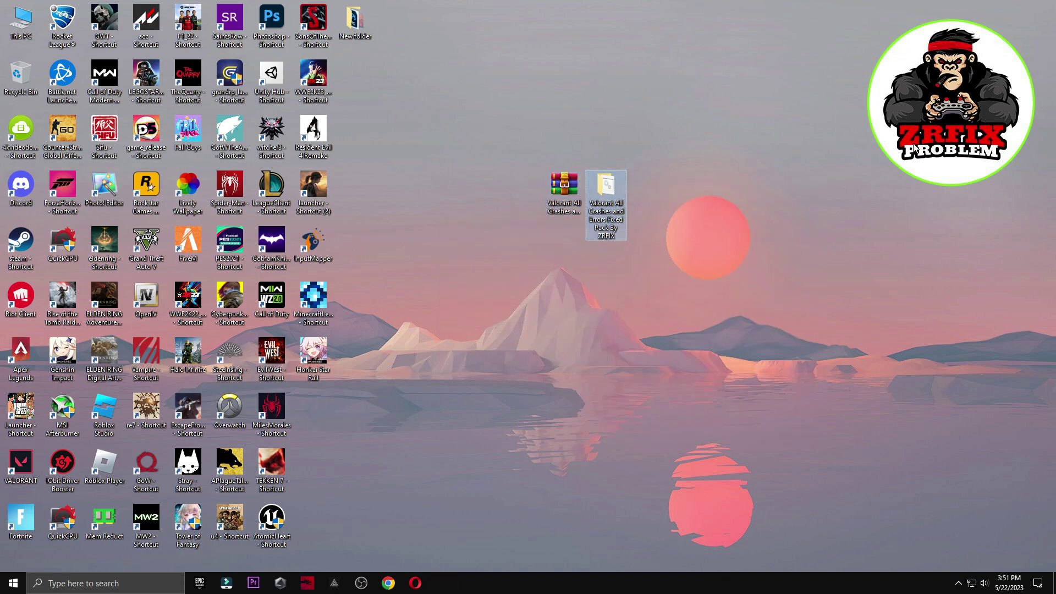
double_click(609, 212)
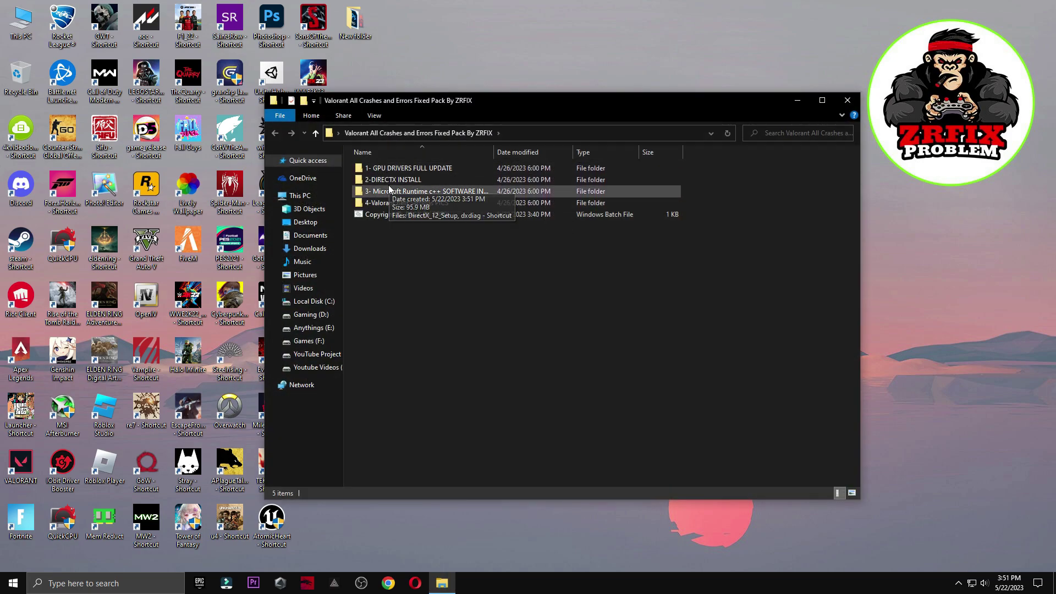
Open Device Manager from the 1- GPU DRIVERS FULL UPDATE folder, search automatically for NVIDIA GeForce RTX 3070 drivers, and return to the pack folder
double_click(416, 168)
double_click(403, 168)
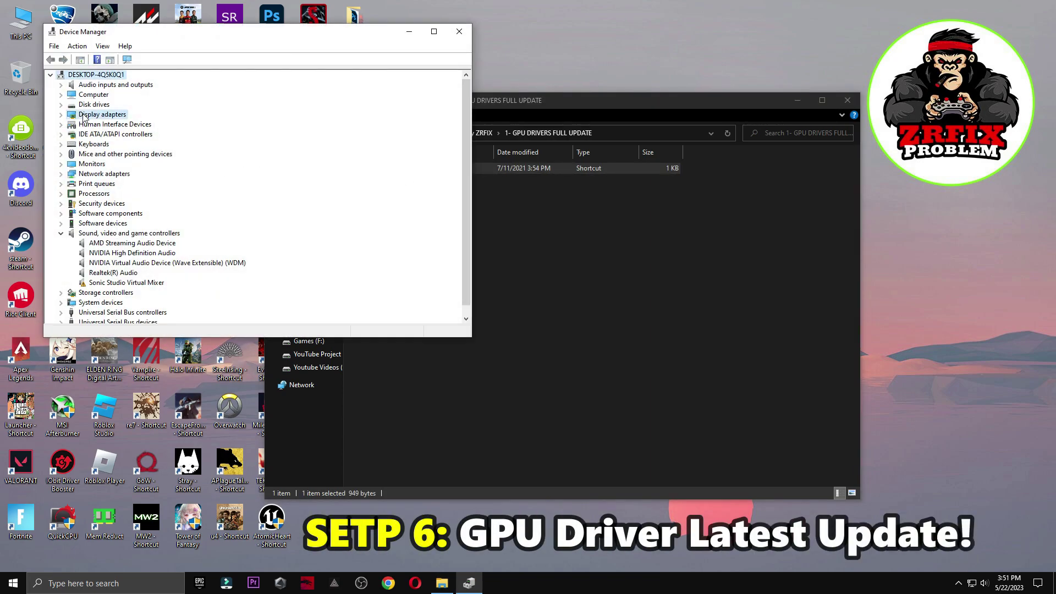
double_click(69, 115)
click(100, 124)
right_click(132, 125)
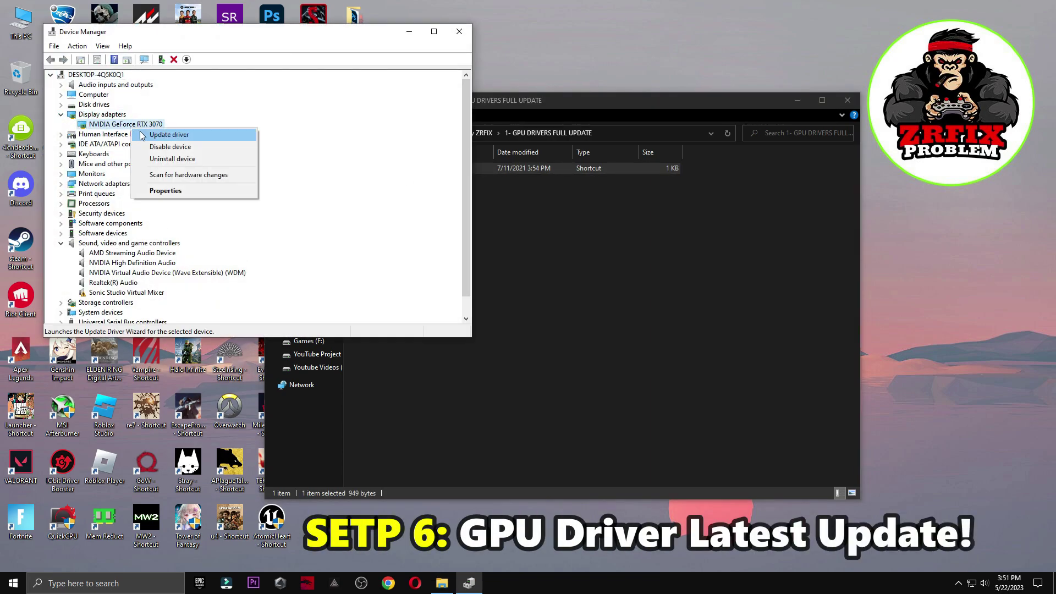
click(165, 135)
click(165, 160)
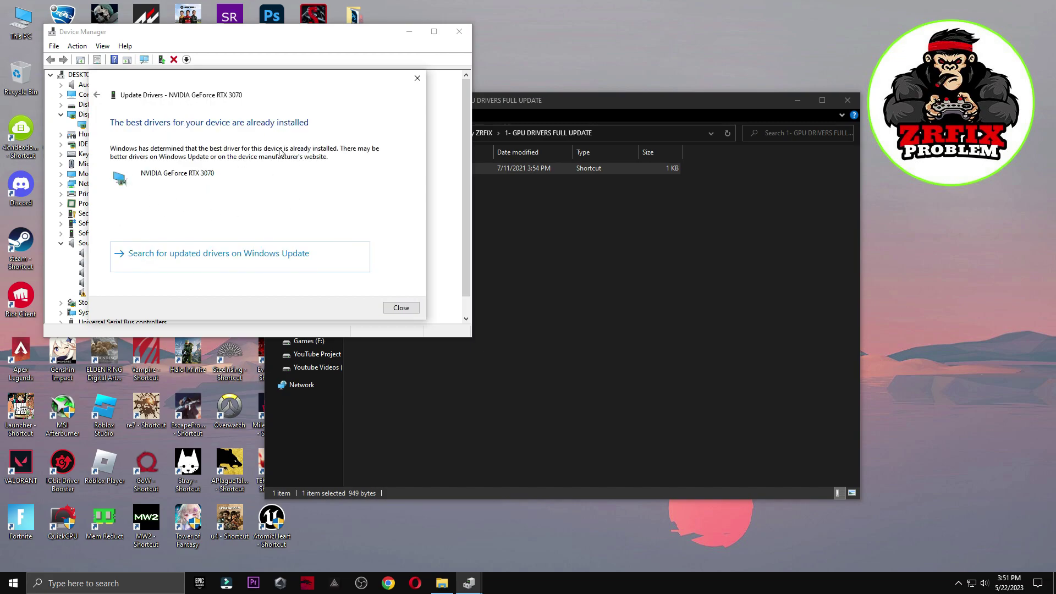
click(417, 79)
click(459, 32)
click(275, 132)
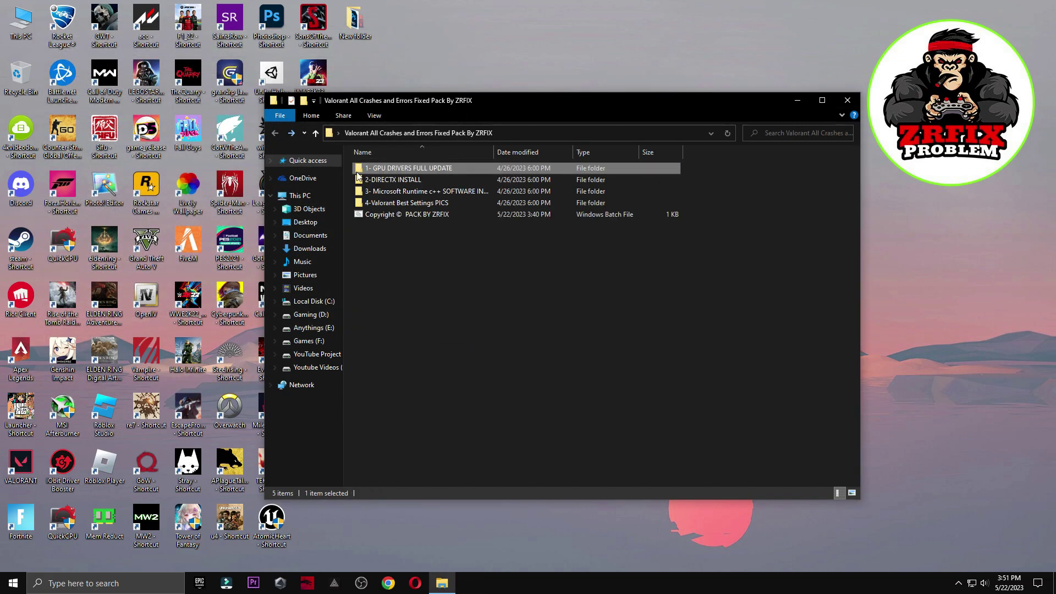
Open the DirectX_12_Setup archive in the 2-DIRECTX INSTALL folder and launch DXSETUP.exe from it
double_click(380, 179)
double_click(392, 169)
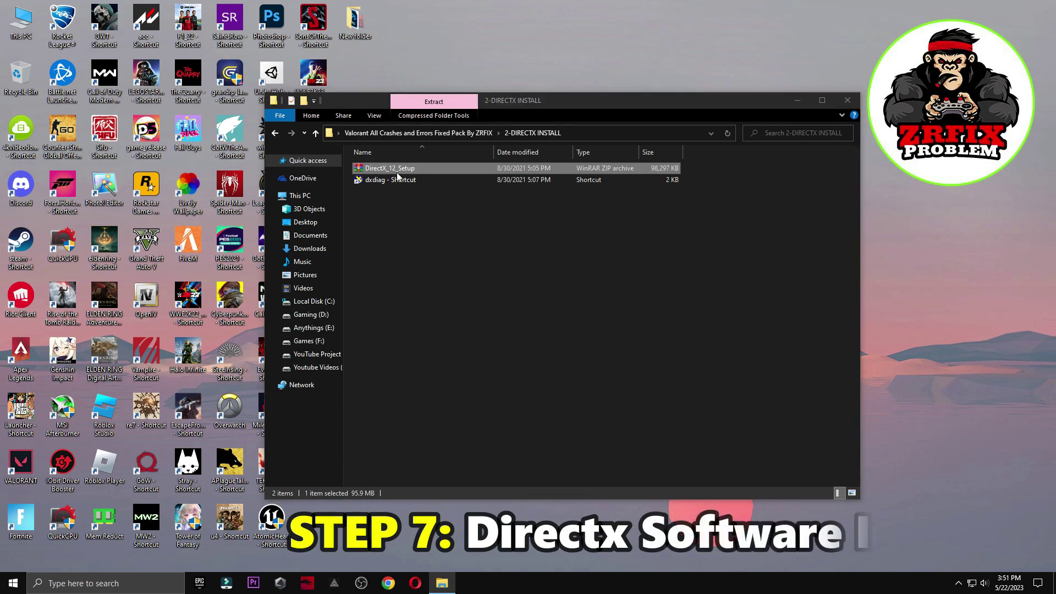
drag(833, 201, 827, 456)
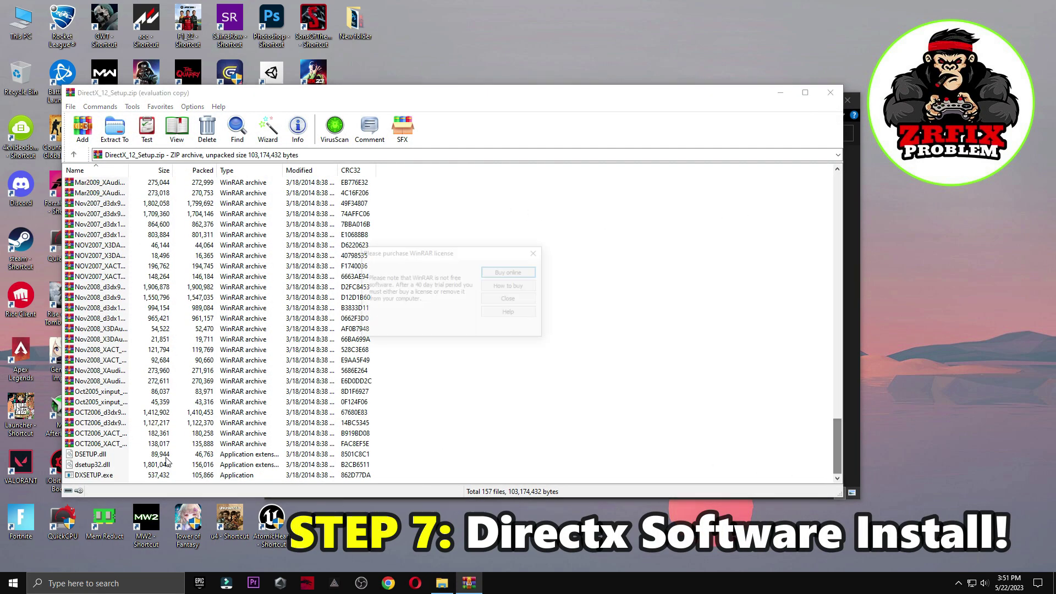
click(500, 300)
double_click(95, 475)
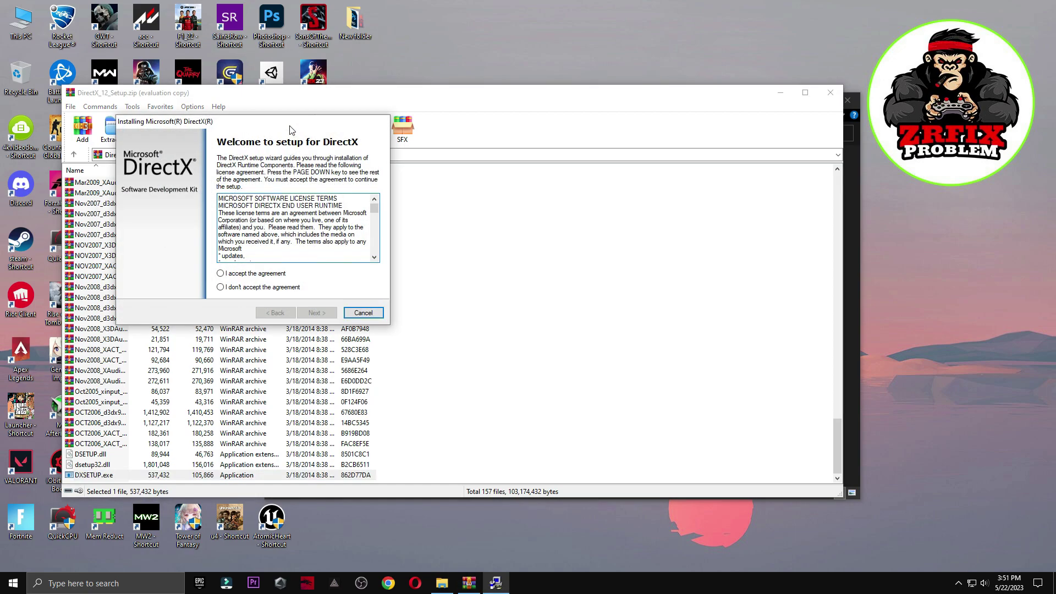
Accept the license agreement, install the DirectX runtime components, finish the setup and close the archive
drag(291, 130, 630, 204)
click(653, 385)
click(665, 386)
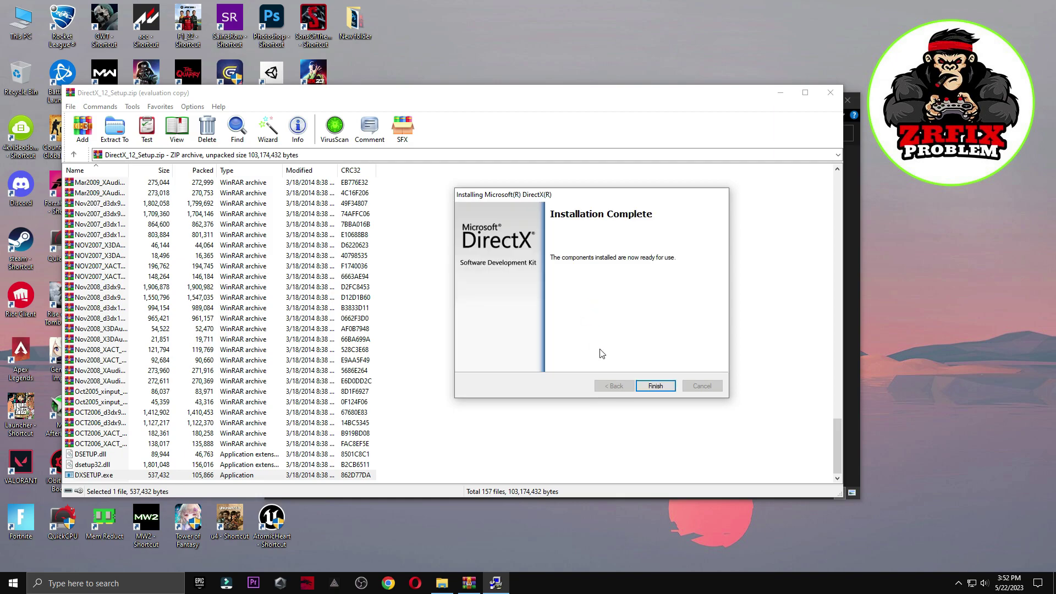
click(656, 385)
click(830, 92)
Check the system and display driver details in the DirectX Diagnostic Tool via the dxdiag shortcut, then return to the pack folder
click(397, 180)
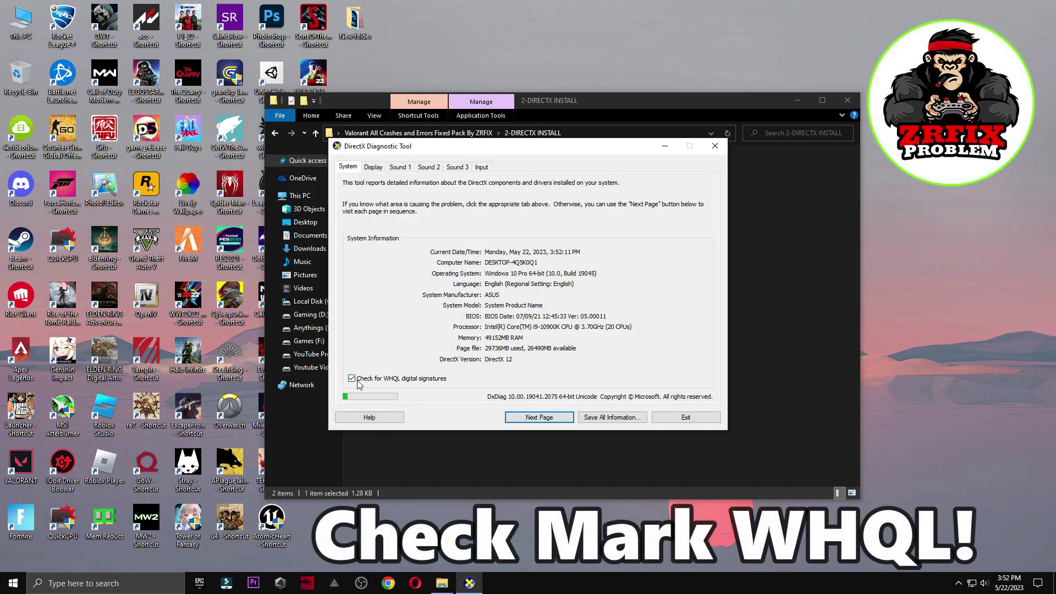
click(373, 166)
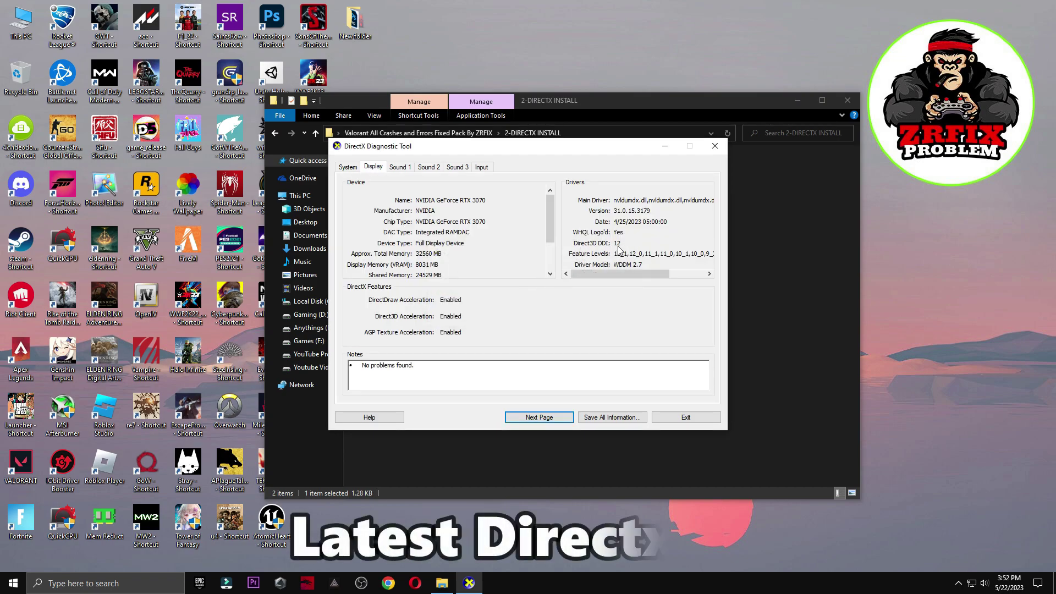
click(687, 418)
click(277, 134)
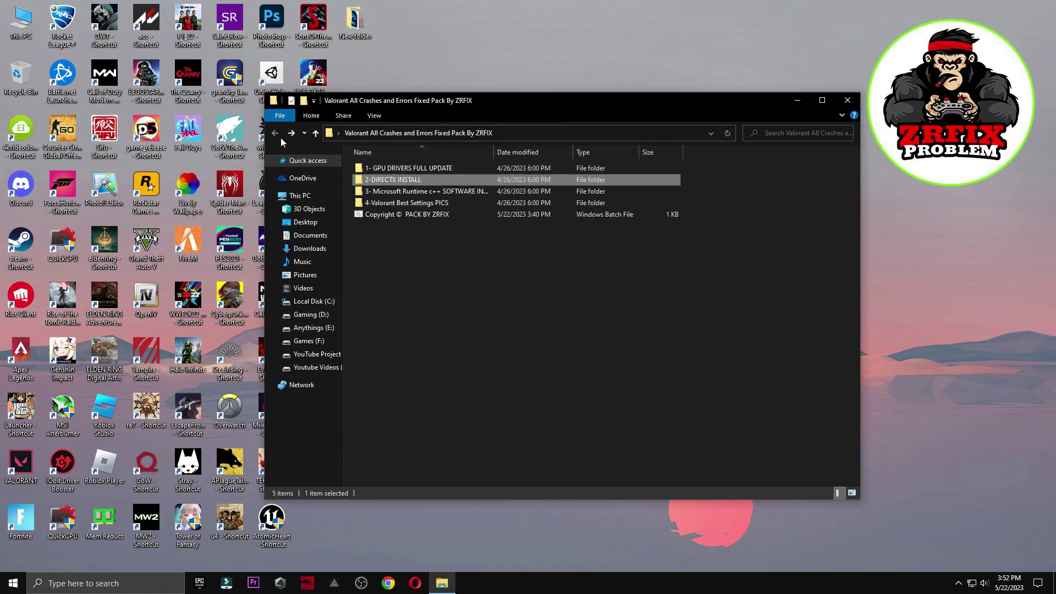
Run the install_all batch file from the 3- Microsoft Runtime c++ SOFTWARE INSTALL folder and return to the pack folder
double_click(395, 192)
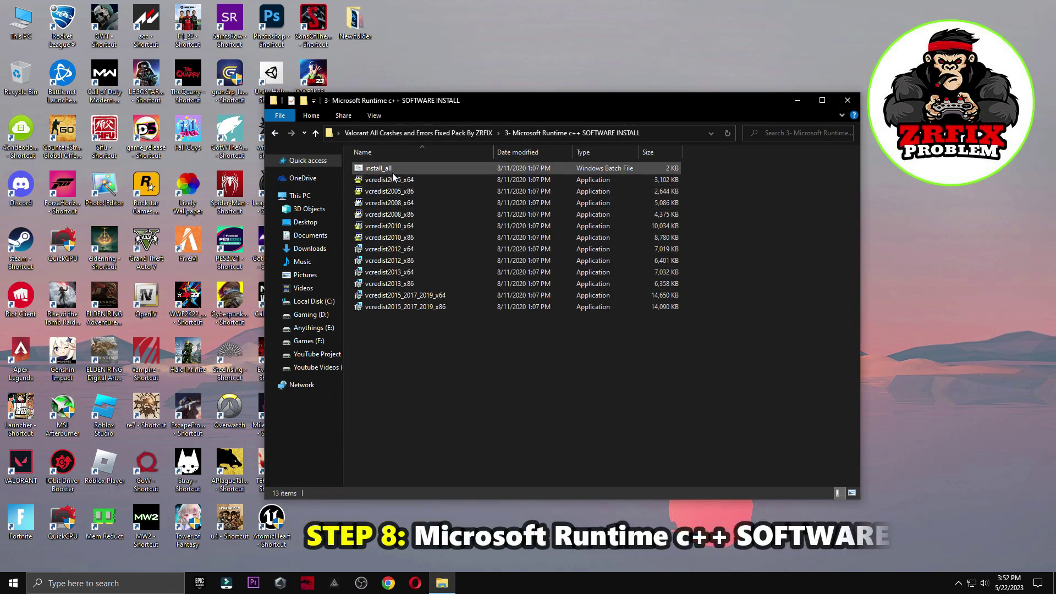
double_click(392, 171)
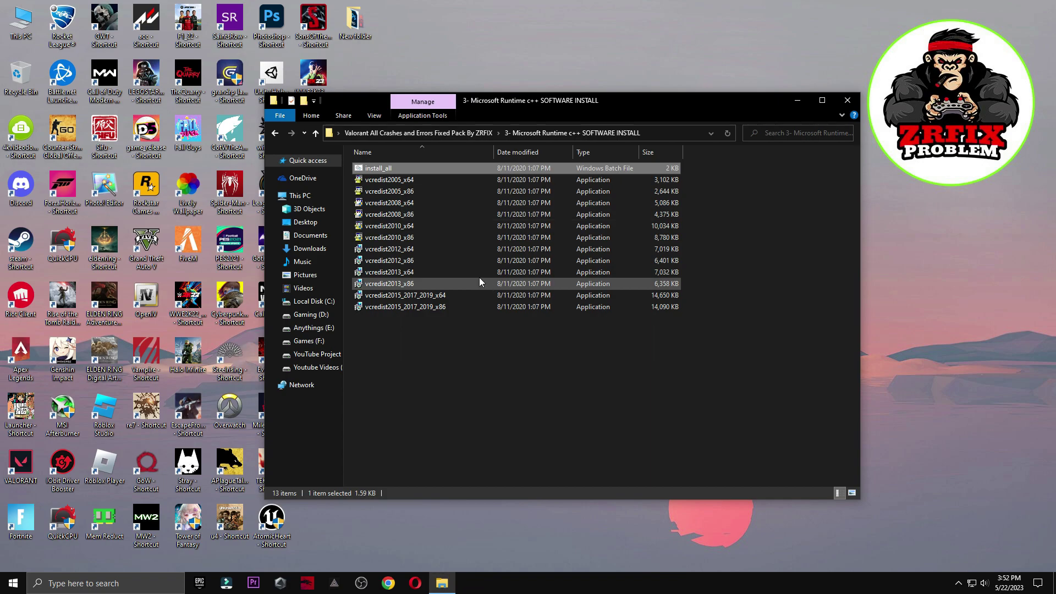
click(275, 132)
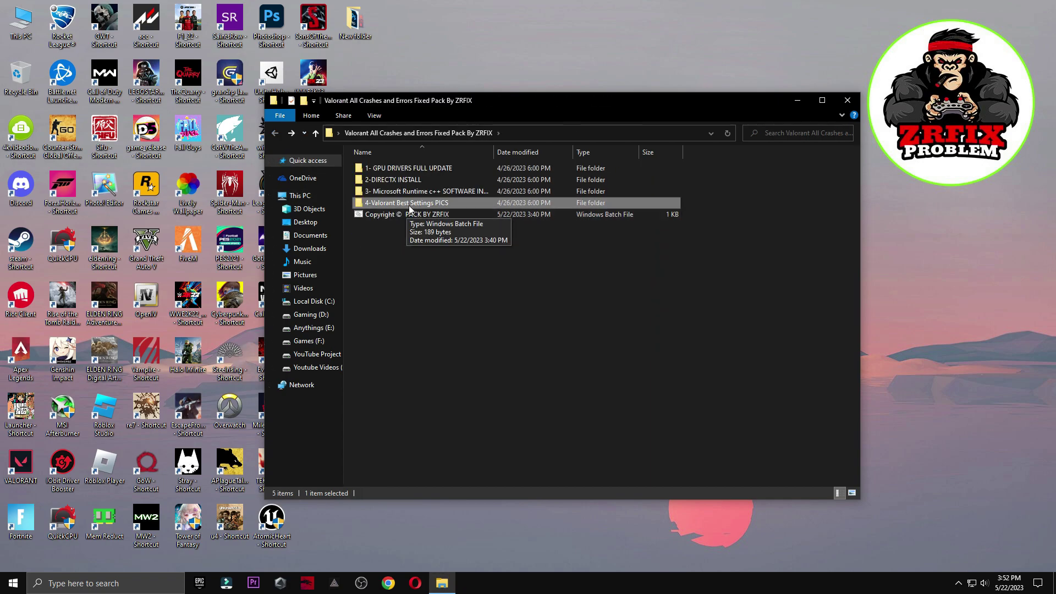
Review the General Settings and Graphics Quality Settings images in the 4-Valorant Best Settings PICS folder and close the viewer and folder
double_click(427, 203)
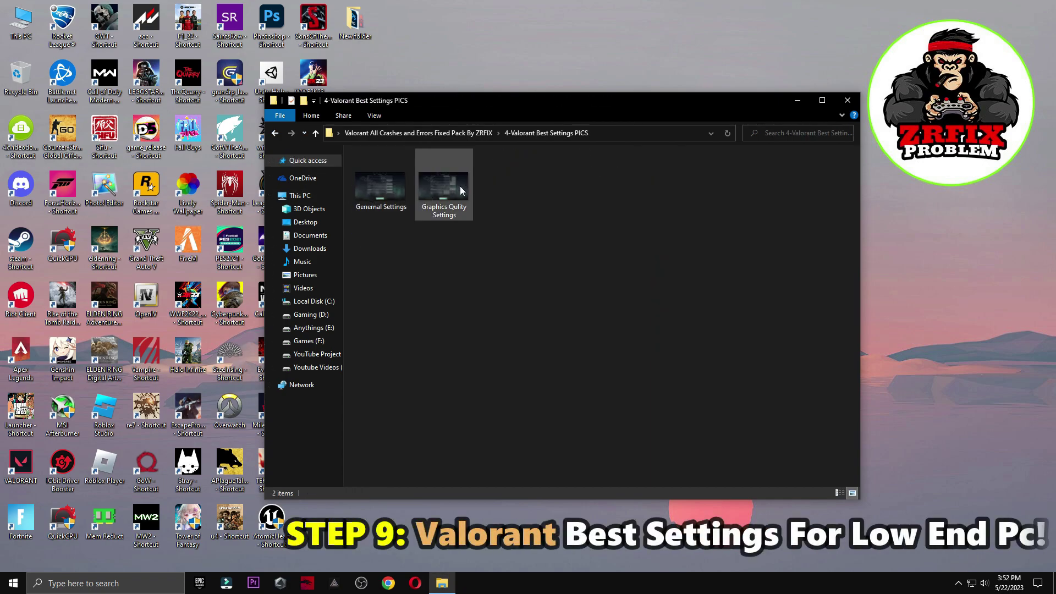
double_click(380, 190)
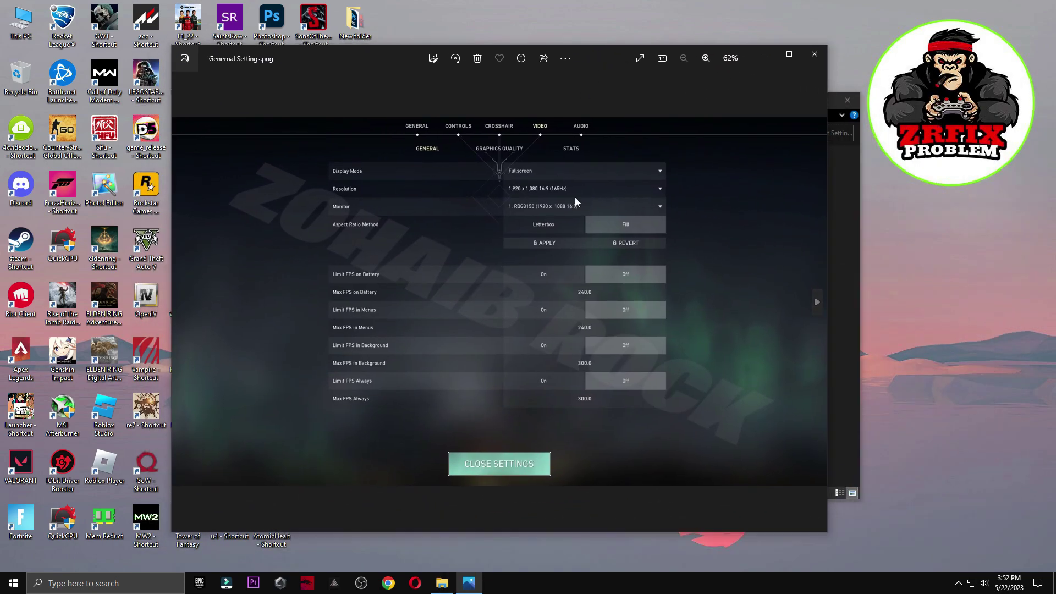
key(Right)
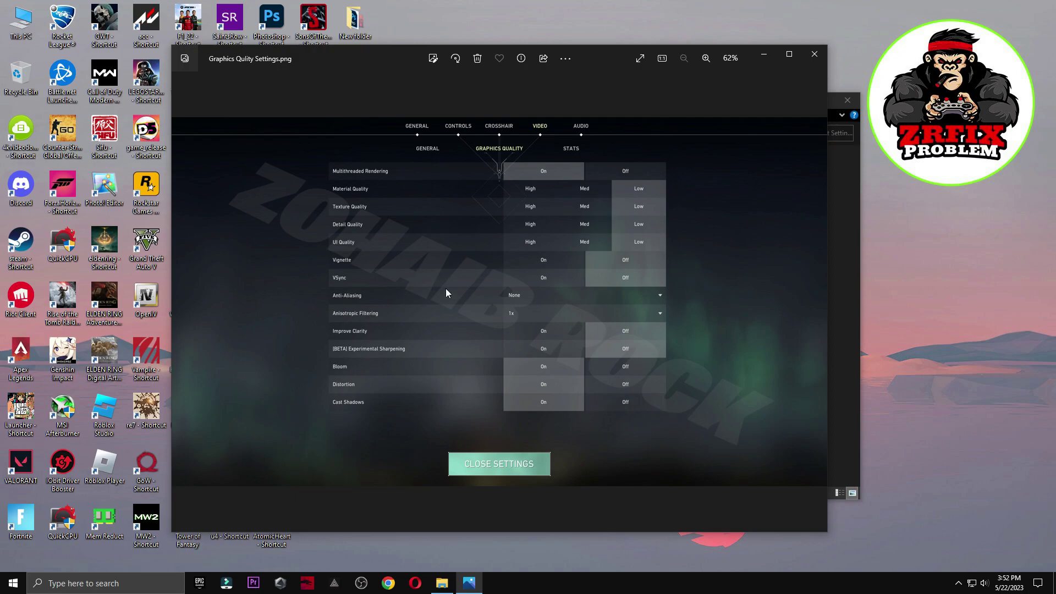
click(814, 60)
click(843, 101)
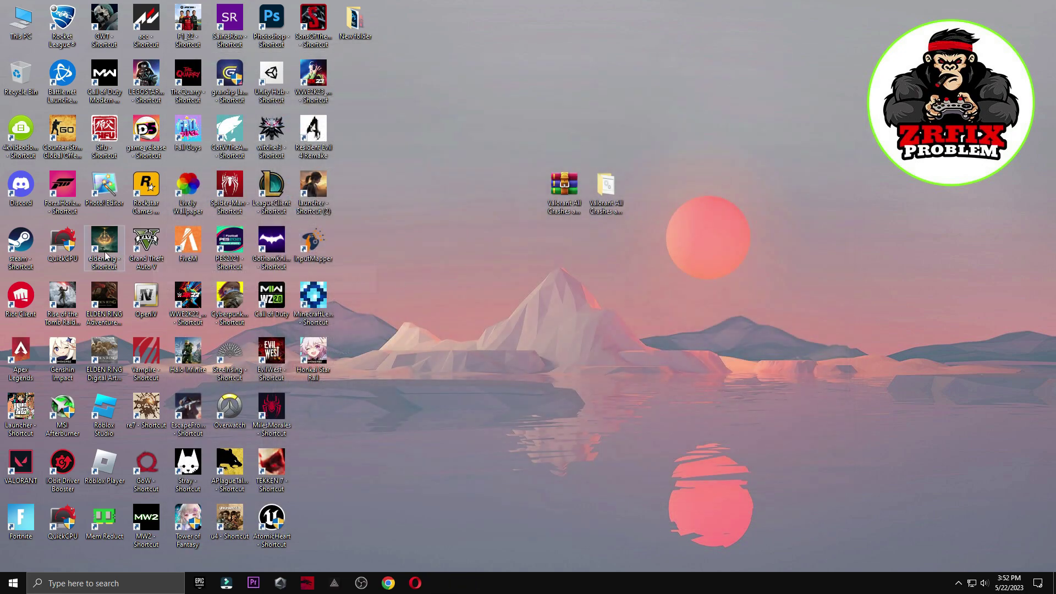
Launch the Riot Client from the desktop, go to the VALORANT page and open the game's settings
click(21, 297)
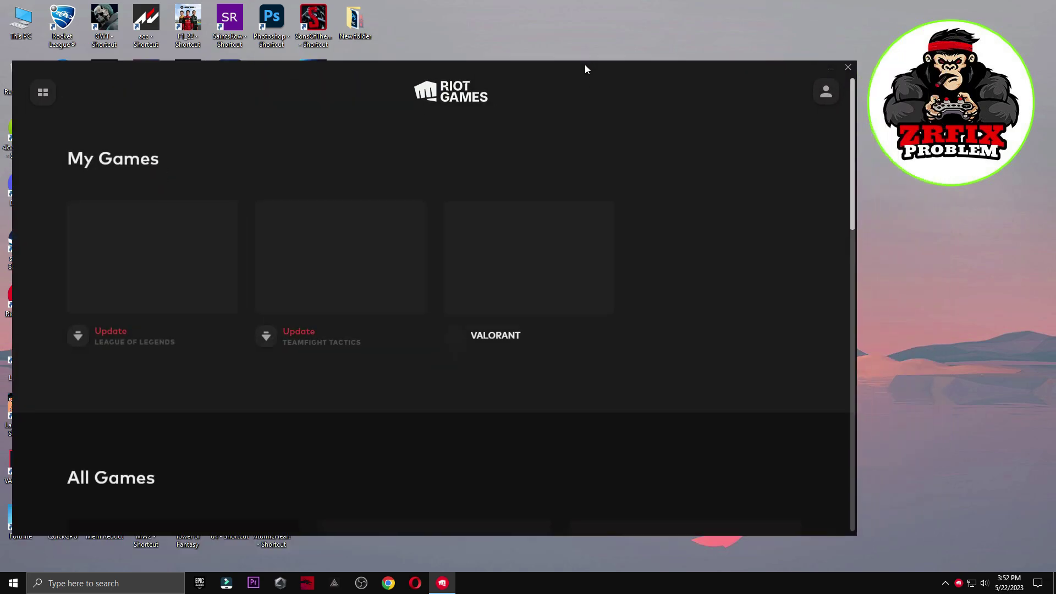
click(556, 262)
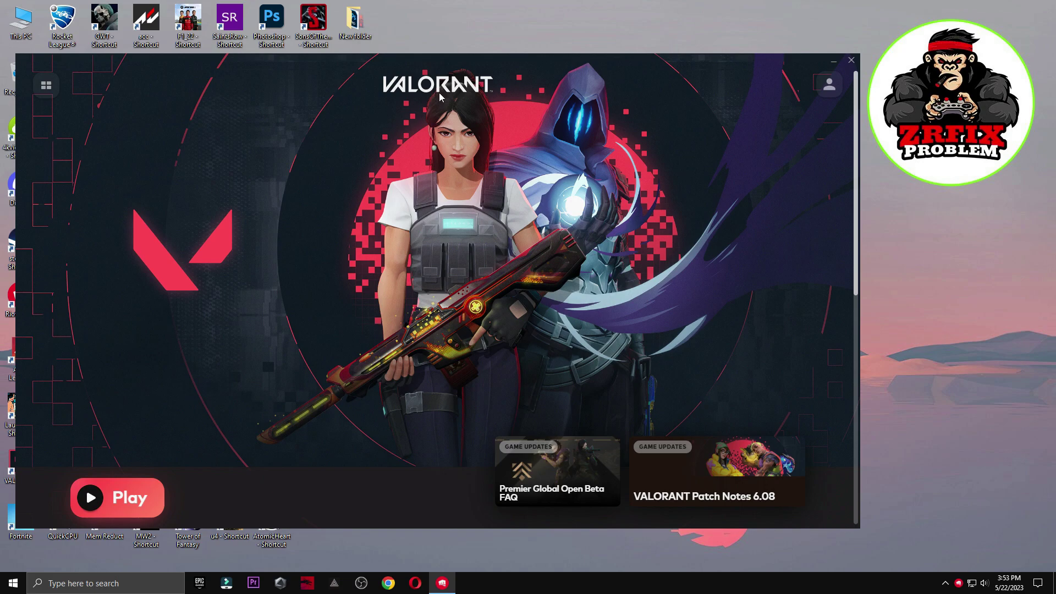
click(829, 84)
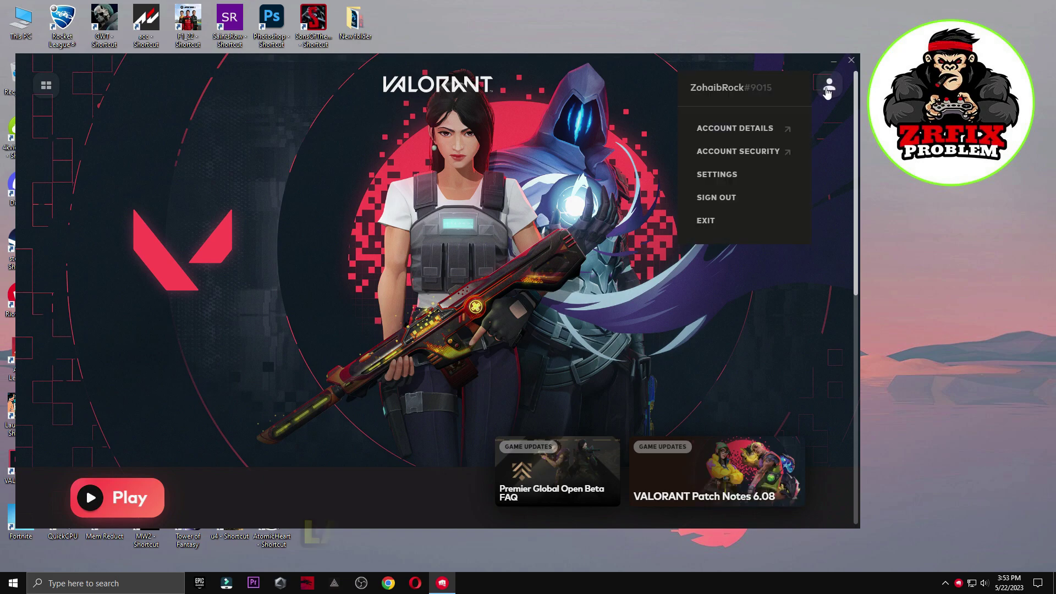
click(719, 174)
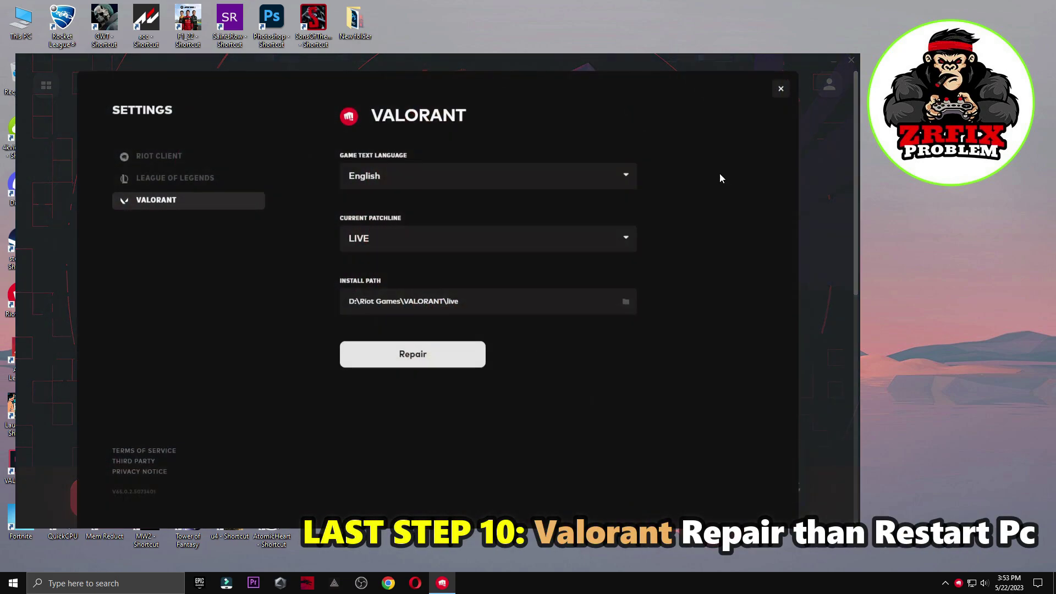
Run Repair on the VALORANT installation, dismiss the result dialog and close the settings
click(448, 363)
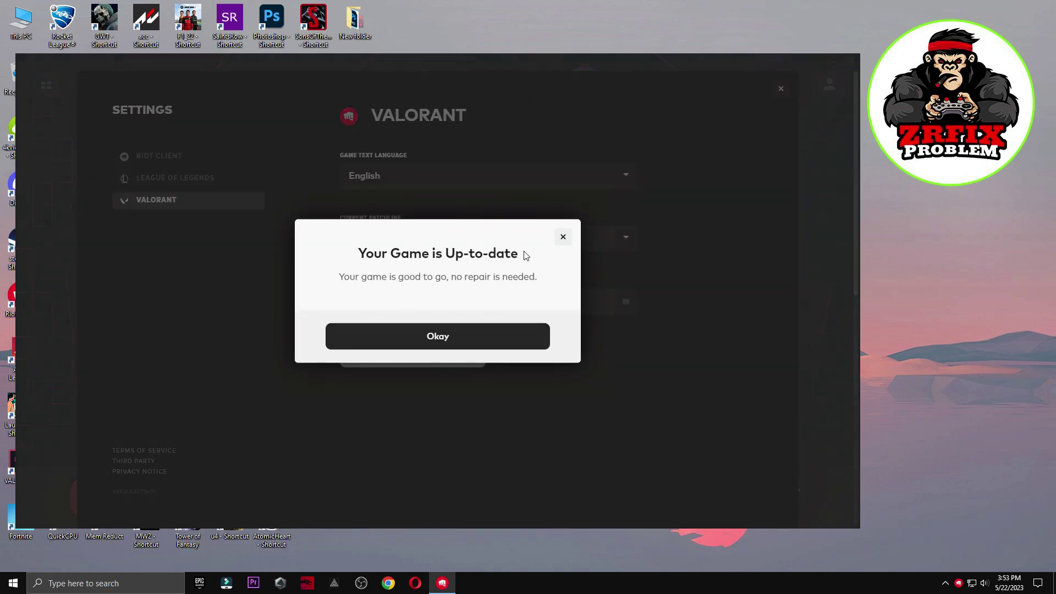
click(481, 333)
click(784, 90)
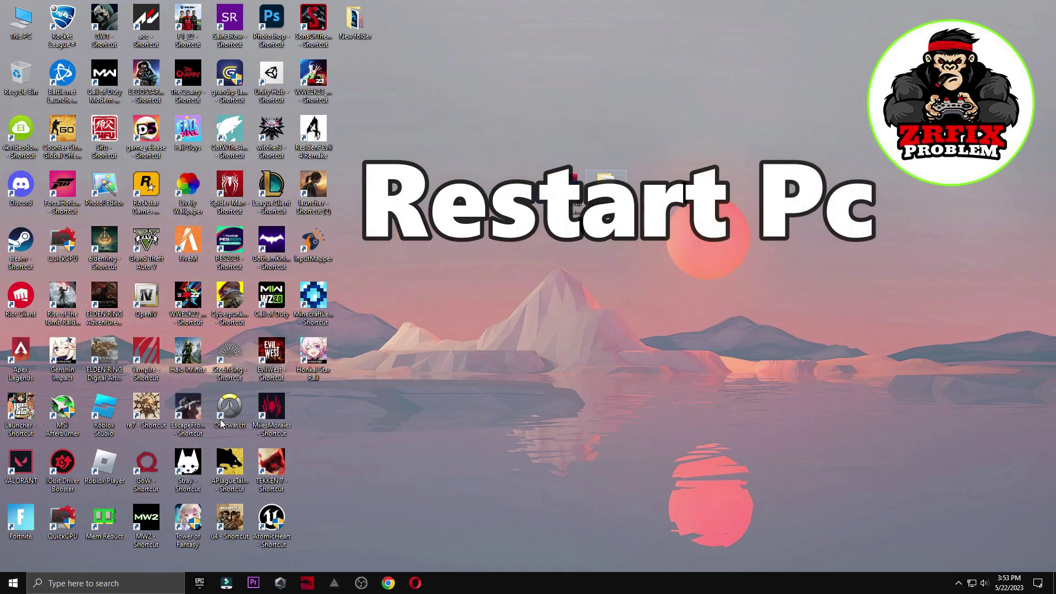
Open the Windows power options to restart the PC
click(13, 583)
click(14, 558)
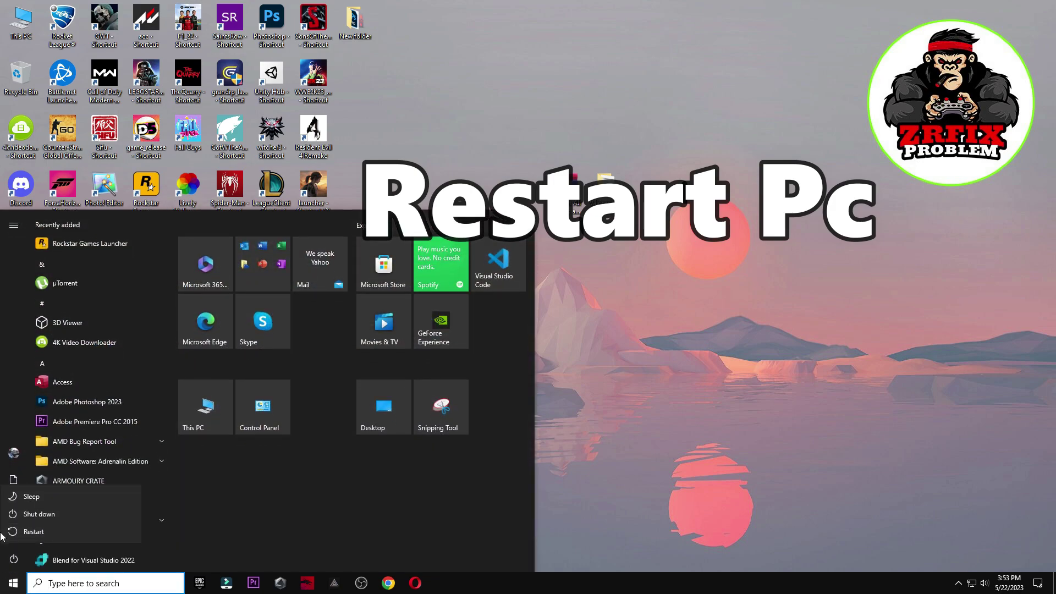